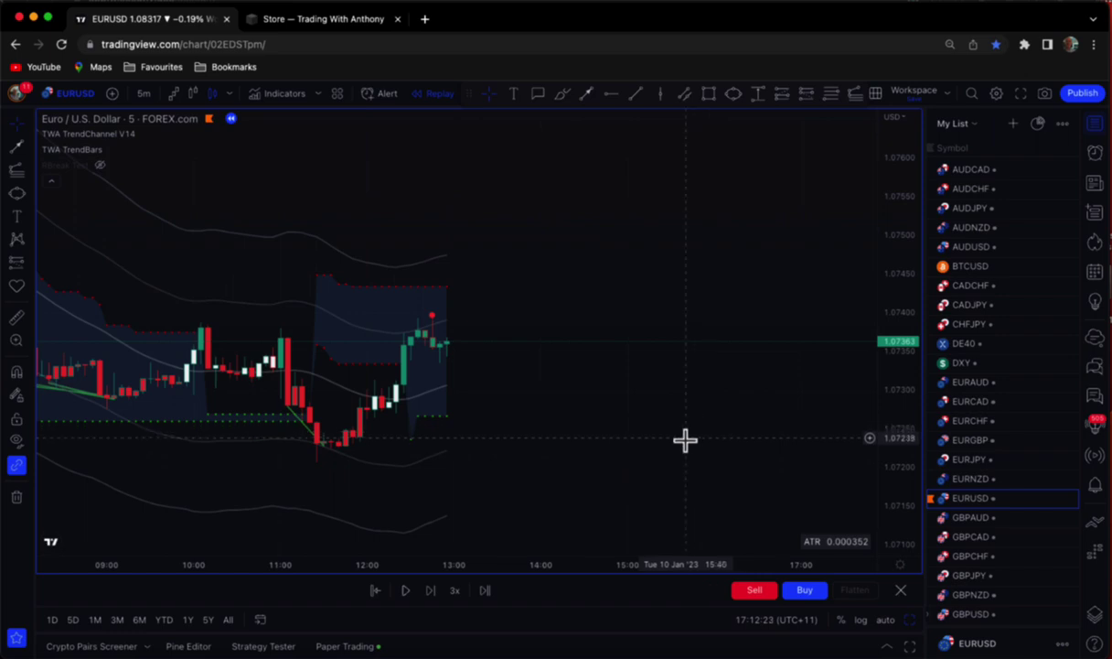
Point out the red sell signal at the 12:45 candle with temporary freehand marks and clear them.
{"action": "left_click_drag", "start_coordinate": [896, 410], "coordinate": [894, 298]}
{"action": "left_click_drag", "start_coordinate": [582, 440], "coordinate": [588, 394]}
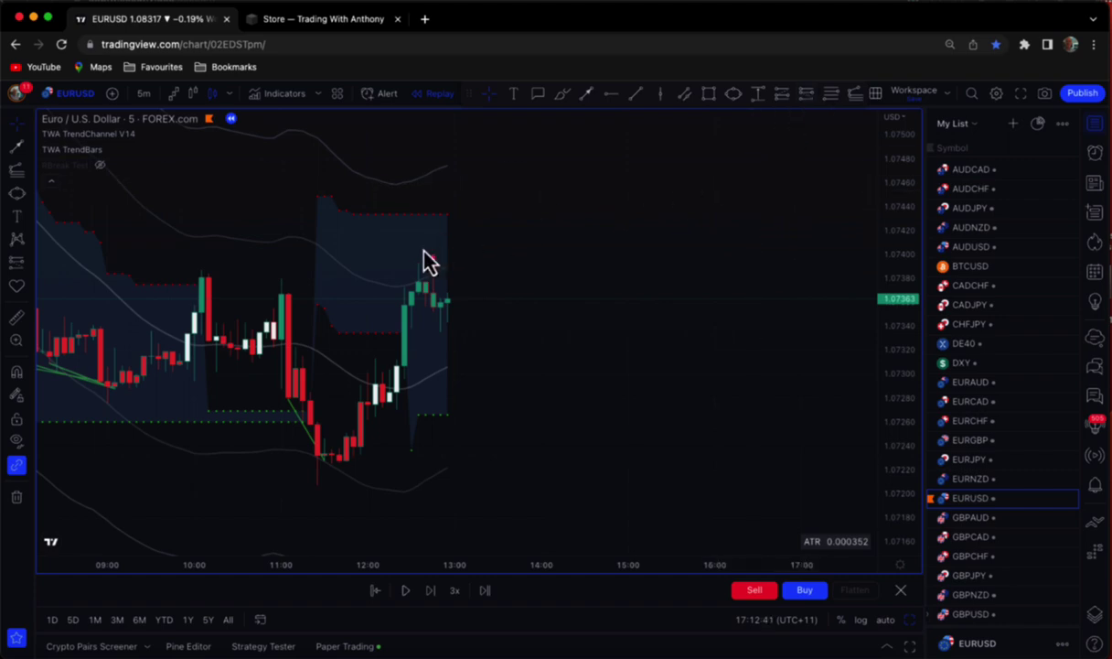
{"action": "left_click_drag", "start_coordinate": [407, 253], "coordinate": [397, 268]}
{"action": "left_click_drag", "start_coordinate": [995, 173], "coordinate": [1080, 151]}
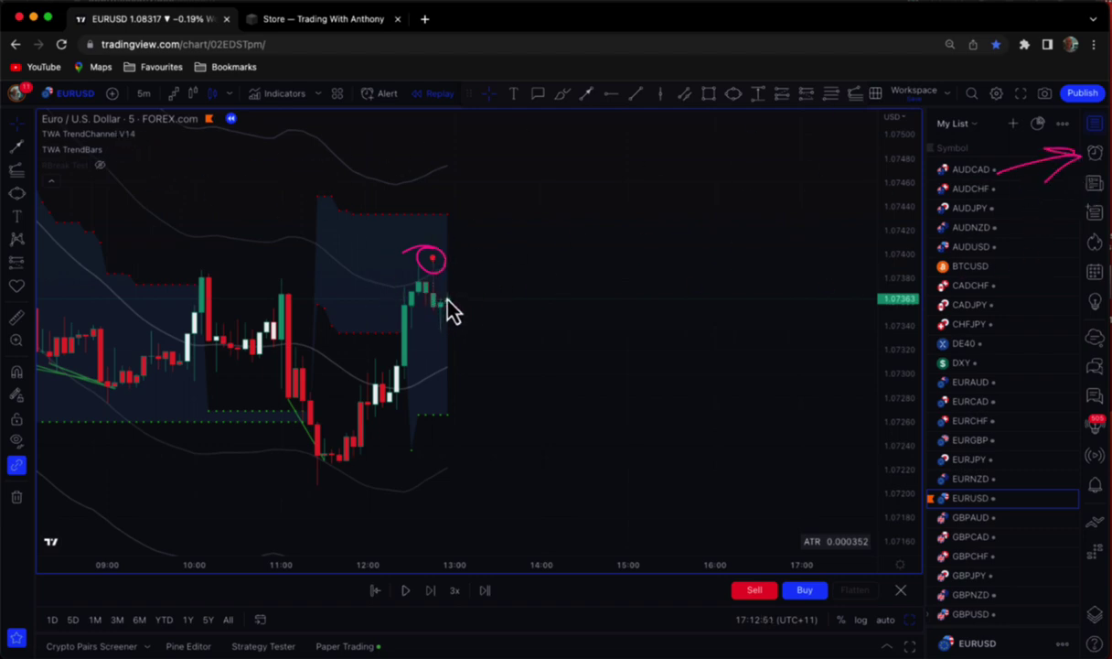
{"action": "left_click_drag", "start_coordinate": [419, 335], "coordinate": [439, 325]}
{"action": "left_click_drag", "start_coordinate": [452, 211], "coordinate": [444, 243]}
{"action": "left_click_drag", "start_coordinate": [478, 226], "coordinate": [535, 176]}
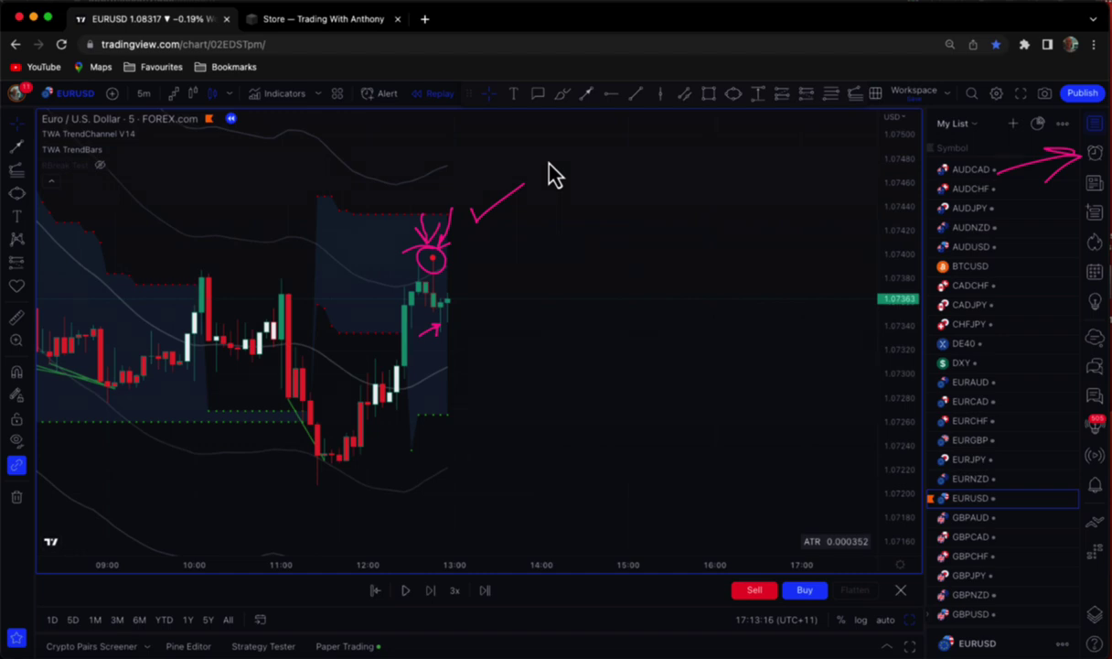
{"action": "key", "text": "Escape"}
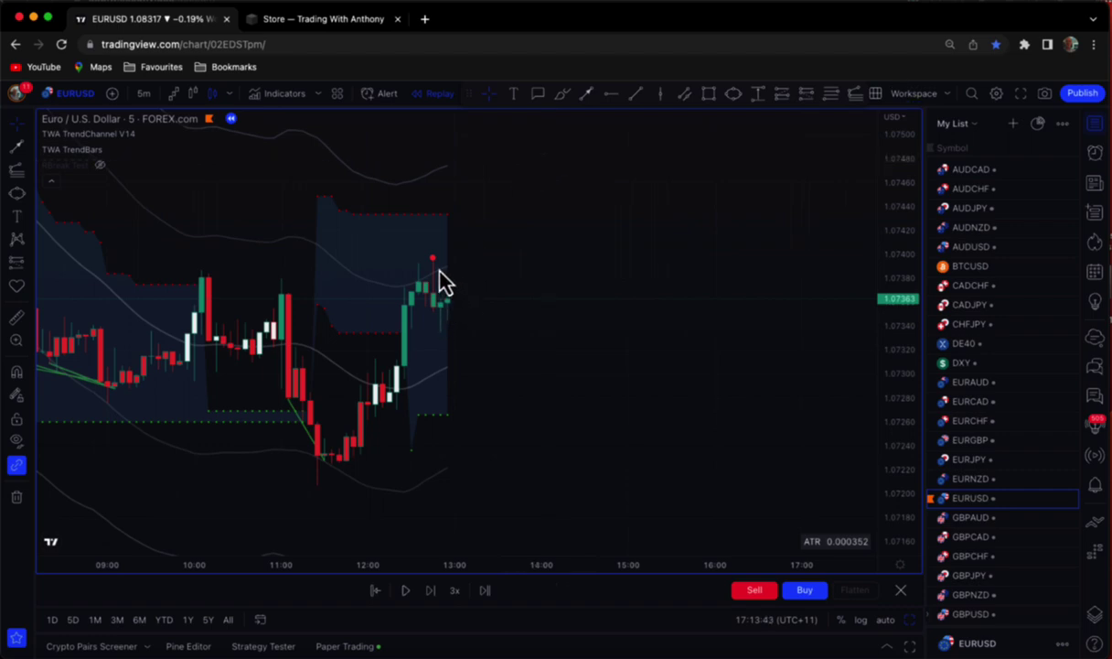
Place a short position beside the latest candle with entry at 1.07383, stop at 1.07439 and target at 1.07327.
{"action": "left_click", "coordinate": [807, 95]}
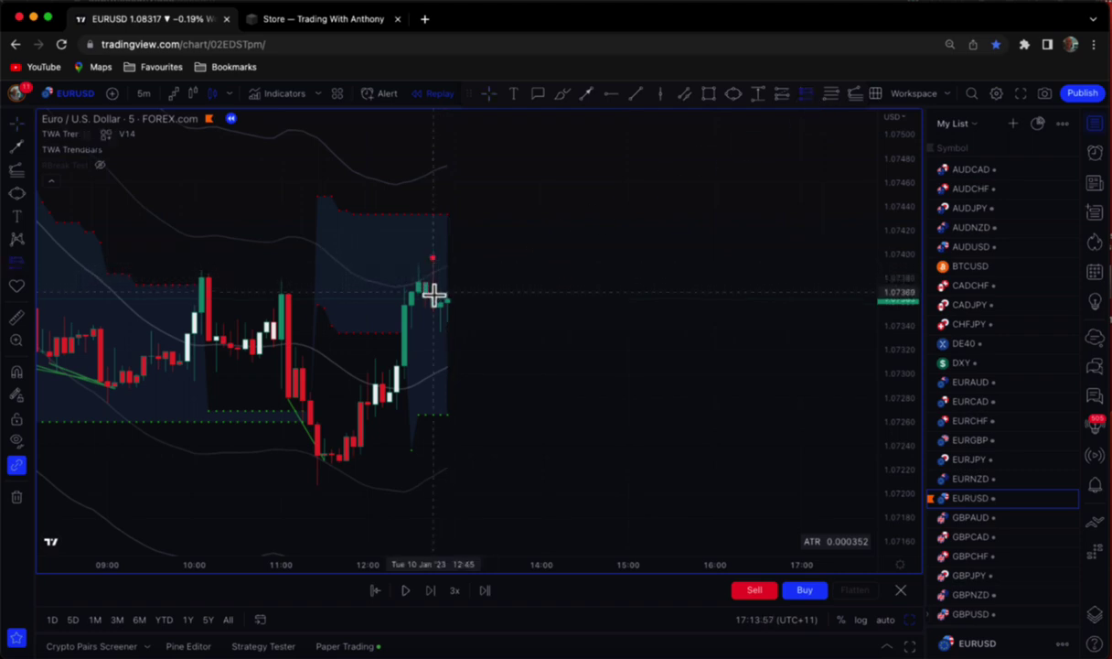
{"action": "left_click", "coordinate": [450, 245]}
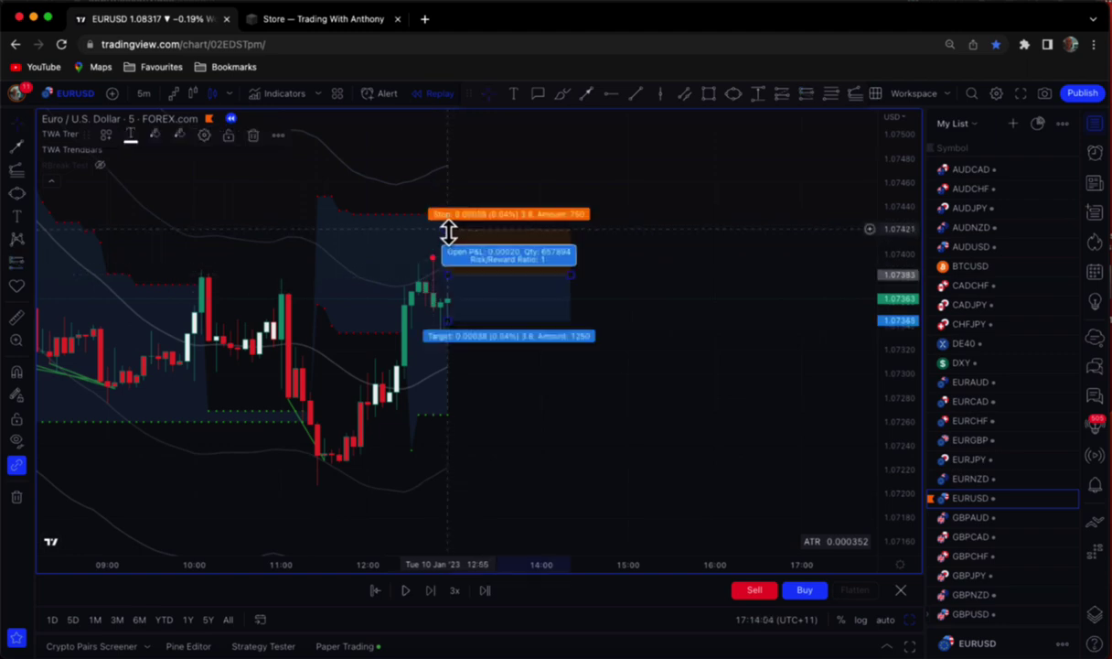
{"action": "left_click_drag", "start_coordinate": [447, 231], "coordinate": [448, 208]}
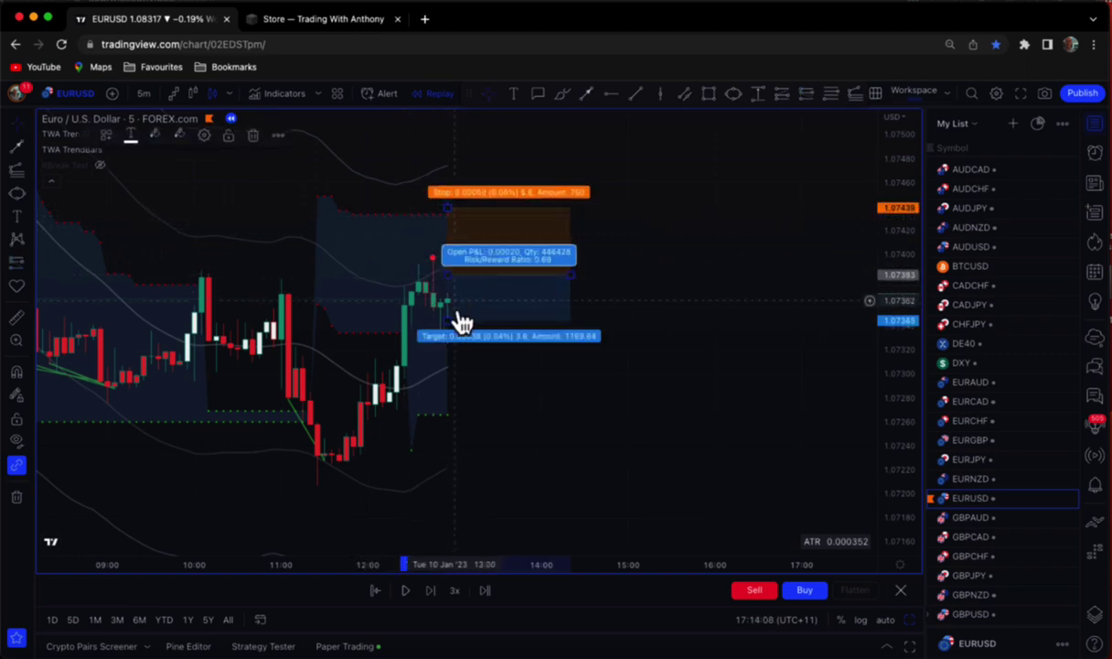
{"action": "left_click_drag", "start_coordinate": [447, 318], "coordinate": [449, 342]}
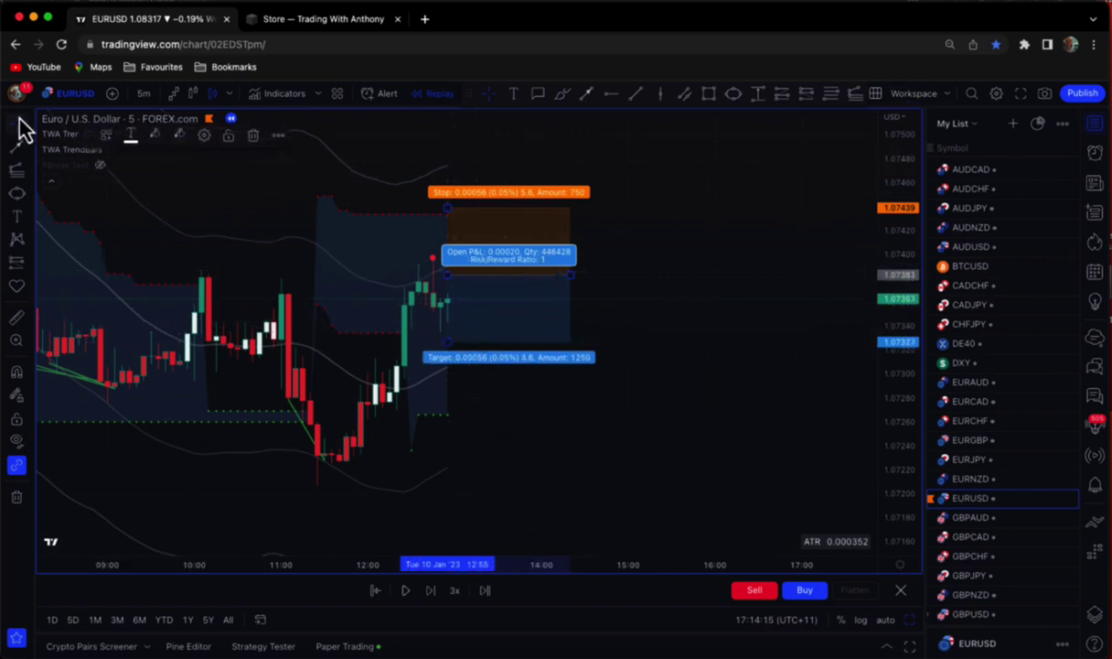
{"action": "left_click", "coordinate": [688, 226]}
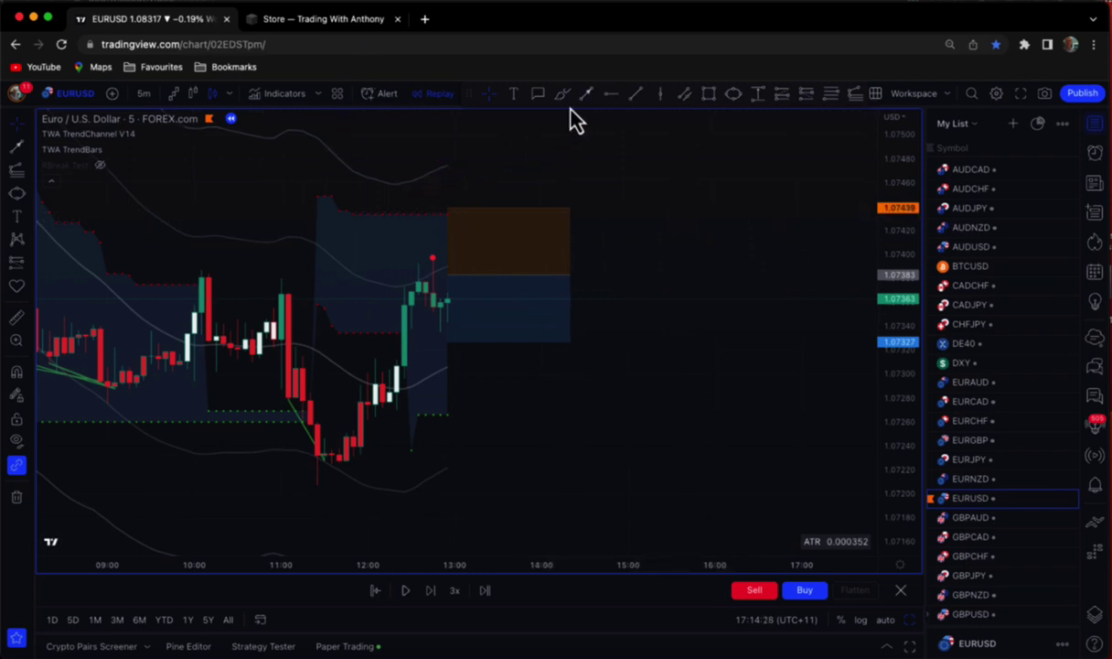
Advance the bar replay to about 13:40, and temporarily mark the upper red line, price peak and stop level with freehand arrows.
{"action": "left_click", "coordinate": [407, 592]}
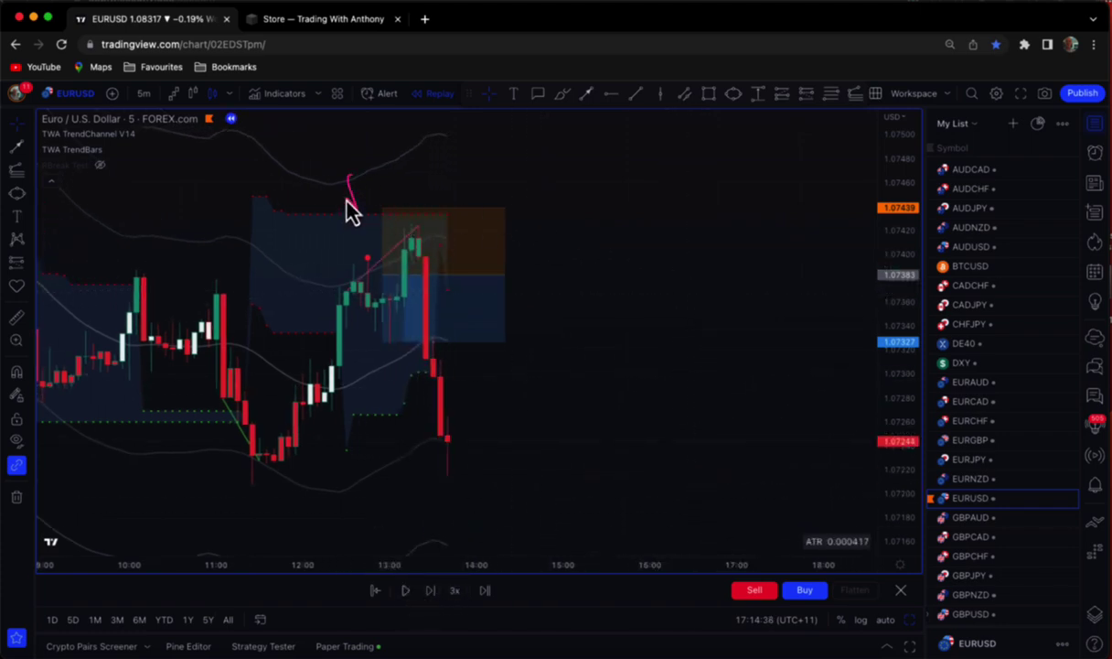
{"action": "left_click_drag", "start_coordinate": [346, 200], "coordinate": [385, 180]}
{"action": "left_click_drag", "start_coordinate": [312, 215], "coordinate": [332, 215]}
{"action": "mouse_move", "coordinate": [480, 167]}
{"action": "left_mouse_down"}
{"action": "mouse_move", "coordinate": [442, 199]}
{"action": "mouse_move", "coordinate": [500, 193]}
{"action": "left_mouse_up"}
{"action": "mouse_move", "coordinate": [377, 234]}
{"action": "left_mouse_down"}
{"action": "mouse_move", "coordinate": [399, 229]}
{"action": "mouse_move", "coordinate": [389, 219]}
{"action": "left_mouse_up"}
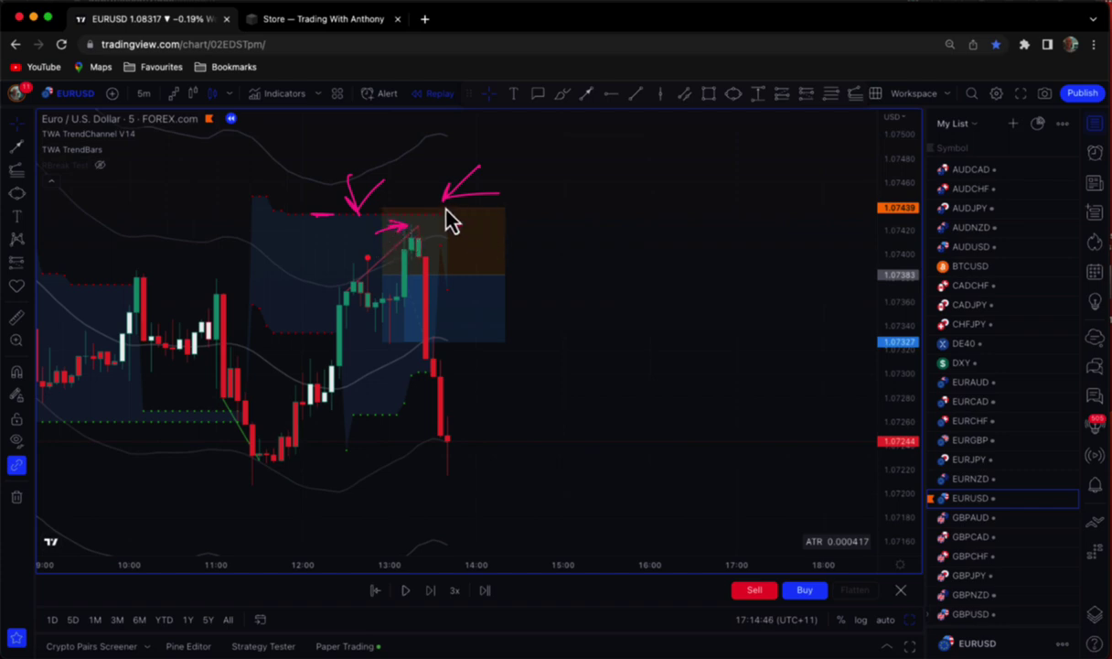
{"action": "mouse_move", "coordinate": [507, 250]}
{"action": "left_mouse_down"}
{"action": "mouse_move", "coordinate": [509, 236]}
{"action": "mouse_move", "coordinate": [601, 171]}
{"action": "left_mouse_up"}
{"action": "key", "text": "Escape"}
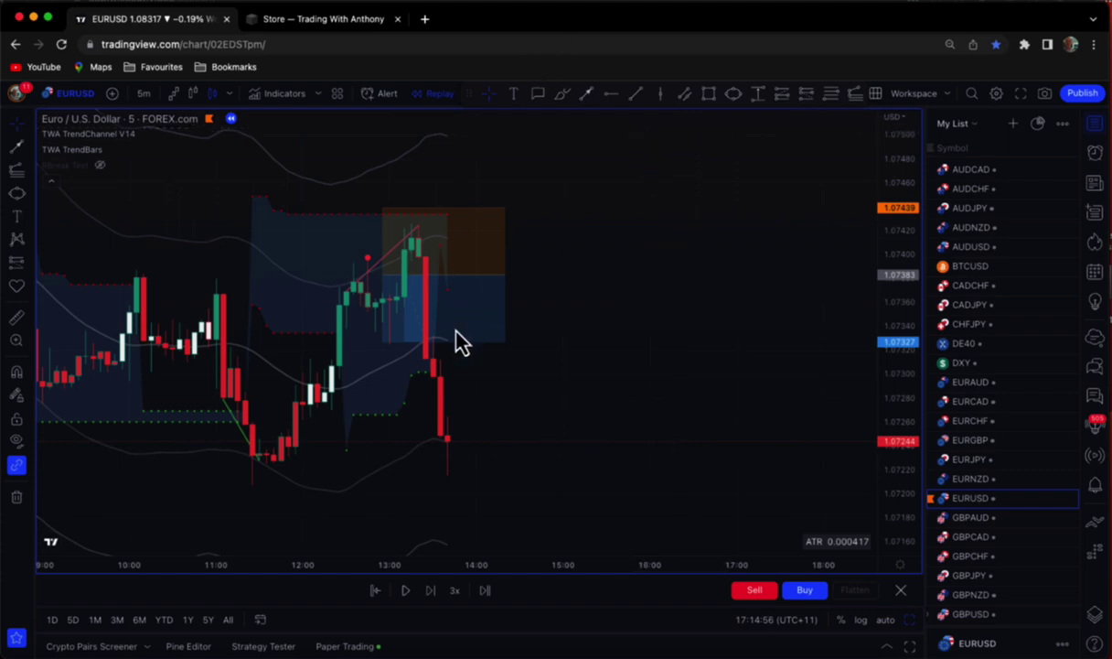
Mark the drop beyond the target and the short position's entry, stop and target levels with temporary freehand strokes.
{"action": "mouse_move", "coordinate": [395, 359]}
{"action": "left_mouse_down"}
{"action": "mouse_move", "coordinate": [491, 312]}
{"action": "mouse_move", "coordinate": [489, 427]}
{"action": "mouse_move", "coordinate": [553, 385]}
{"action": "left_mouse_up"}
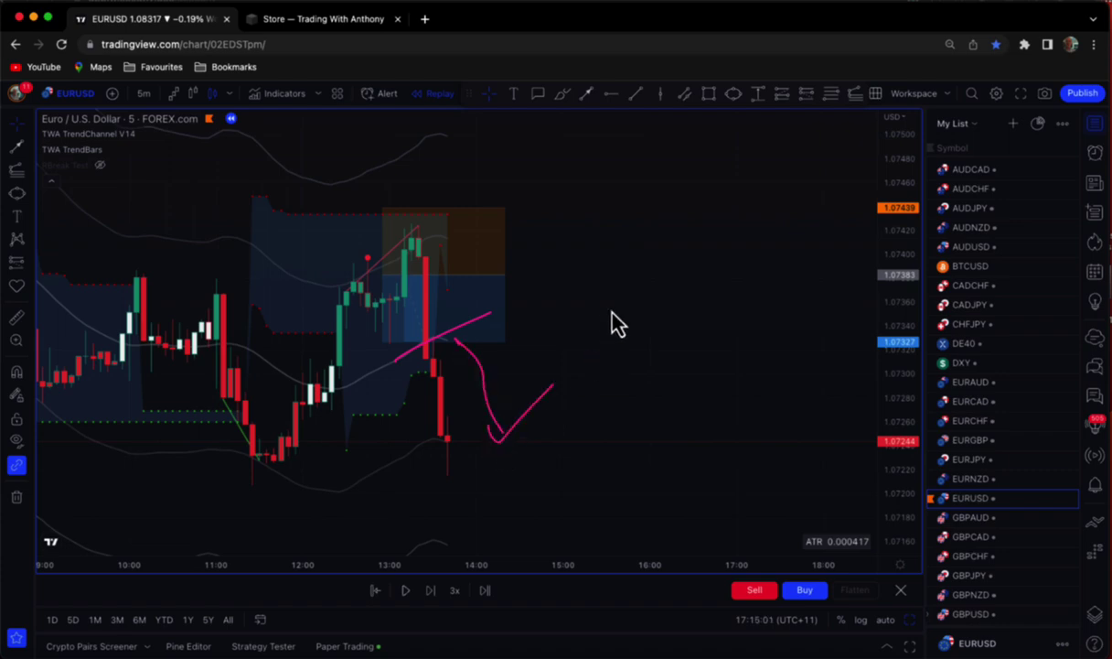
{"action": "key", "text": "Escape"}
{"action": "key", "text": "ctrl+a"}
{"action": "left_click_drag", "start_coordinate": [367, 276], "coordinate": [420, 281]}
{"action": "left_click_drag", "start_coordinate": [385, 335], "coordinate": [439, 336]}
{"action": "left_click_drag", "start_coordinate": [366, 210], "coordinate": [423, 211]}
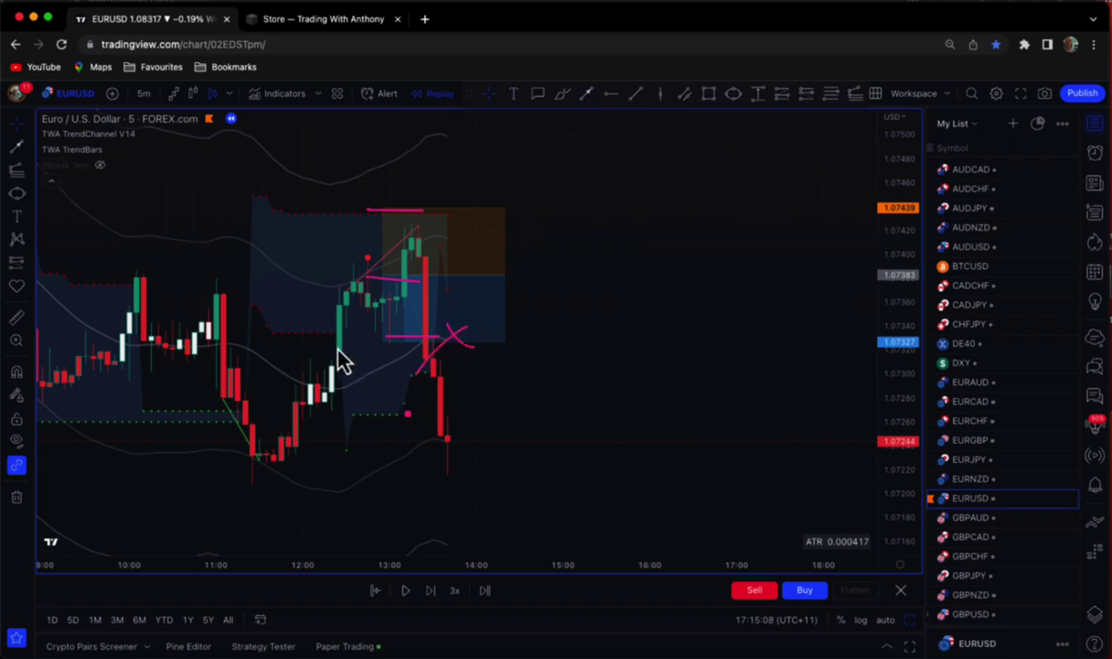
{"action": "key", "text": "Escape"}
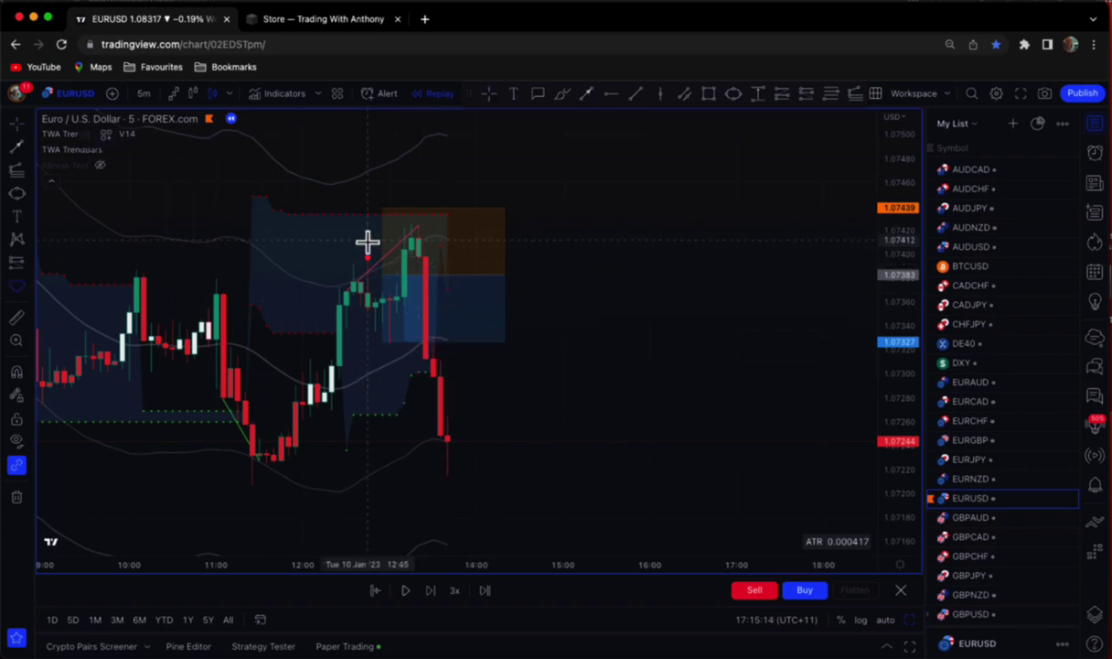
Place a yellow check mark icon above the red sell signal at 12:45.
{"action": "left_click", "coordinate": [371, 240]}
{"action": "left_click", "coordinate": [25, 130]}
{"action": "left_click", "coordinate": [67, 126]}
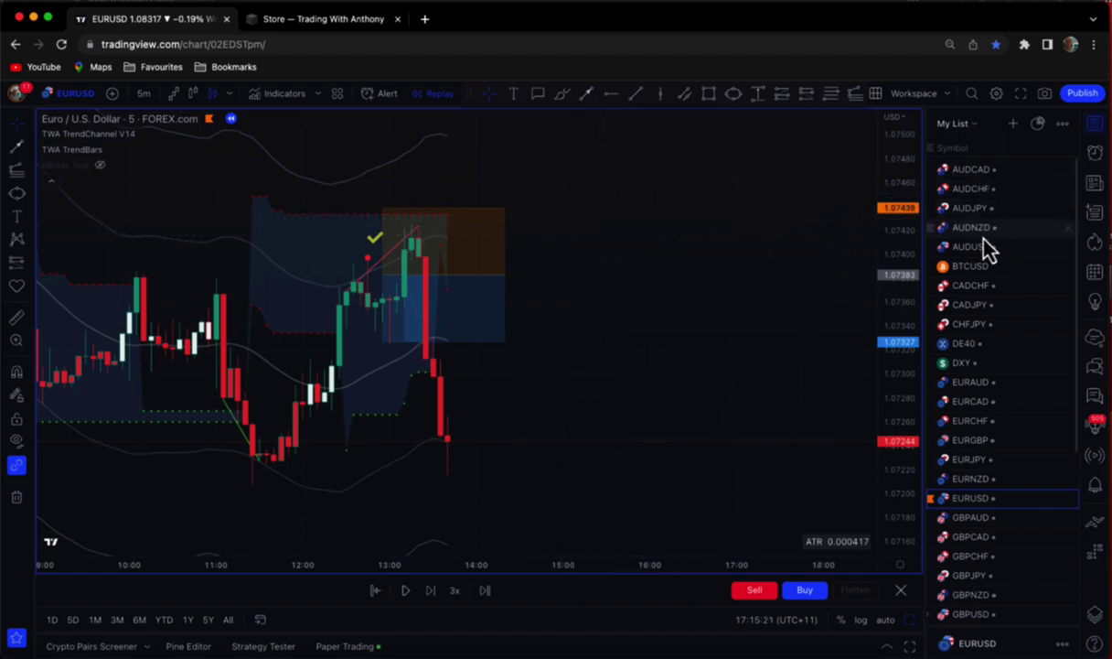
{"action": "scroll", "coordinate": [968, 248], "scroll_direction": "down", "scroll_amount": 5}
{"action": "scroll", "coordinate": [978, 477], "scroll_direction": "up", "scroll_amount": 5}
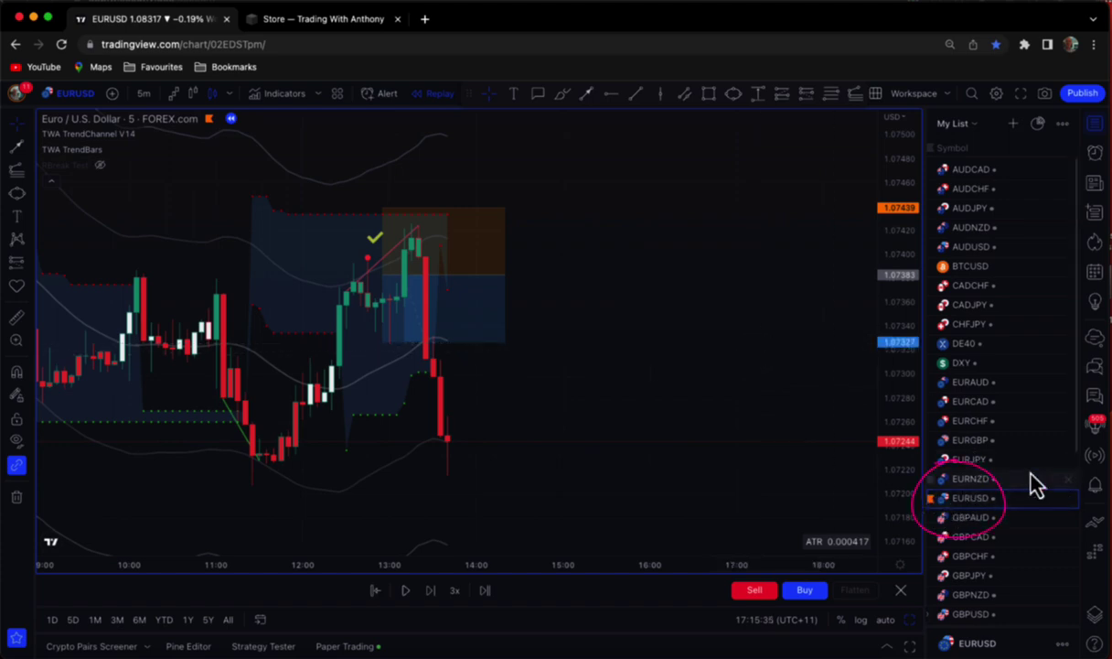
Advance the bar replay past the next red sell signal to about 17:20.
{"action": "left_click_drag", "start_coordinate": [603, 230], "coordinate": [675, 238]}
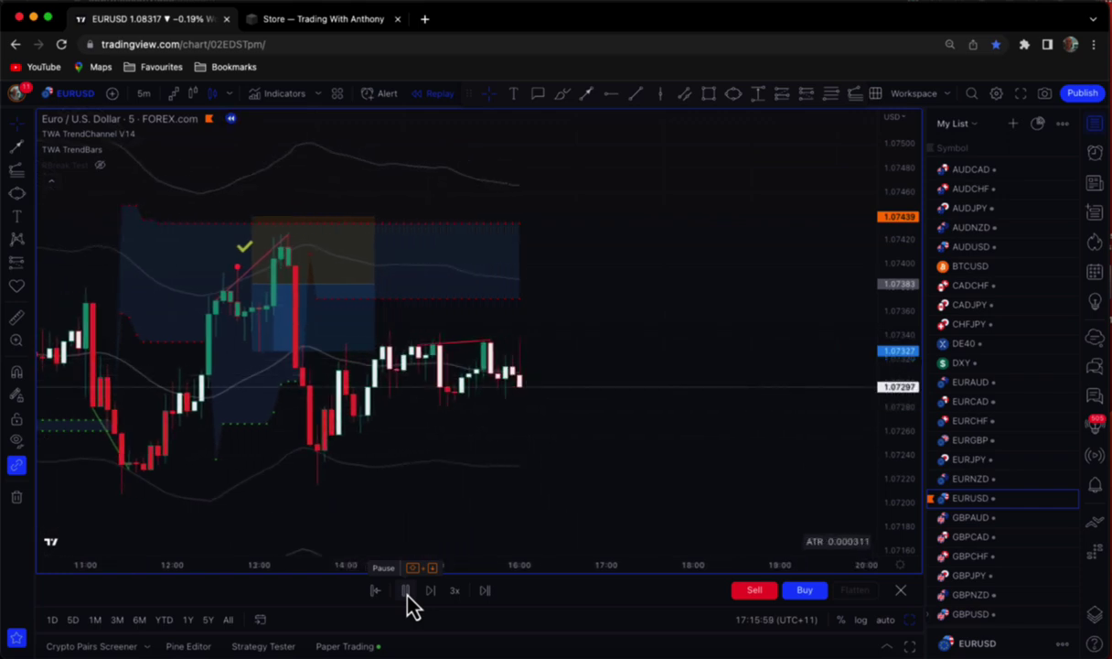
{"action": "left_click", "coordinate": [407, 591]}
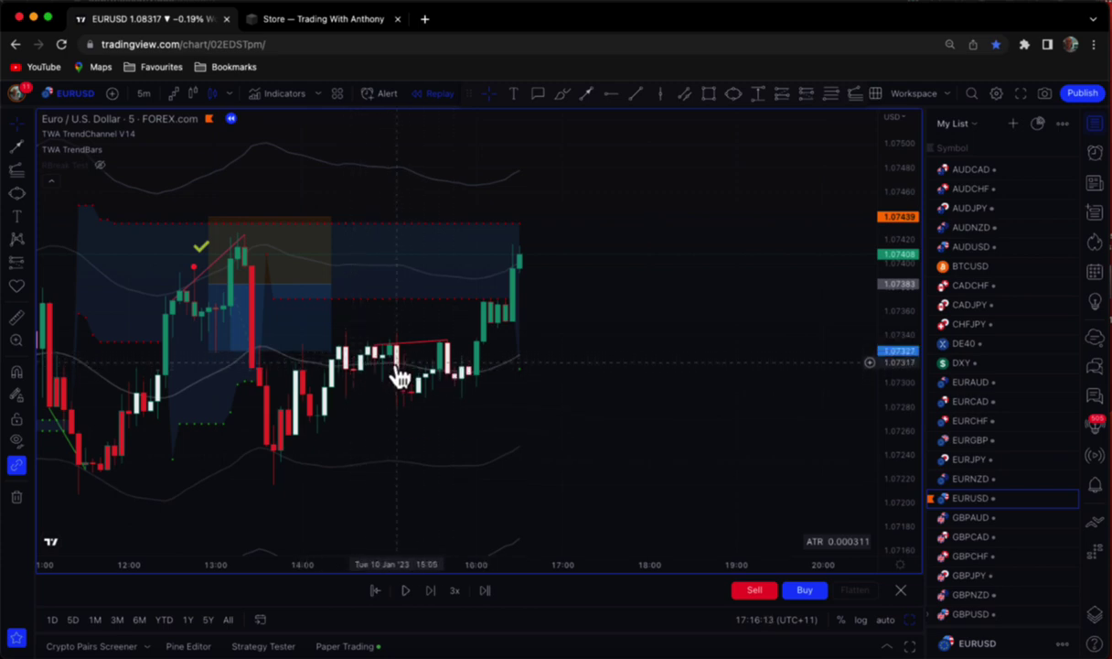
{"action": "left_click", "coordinate": [406, 590]}
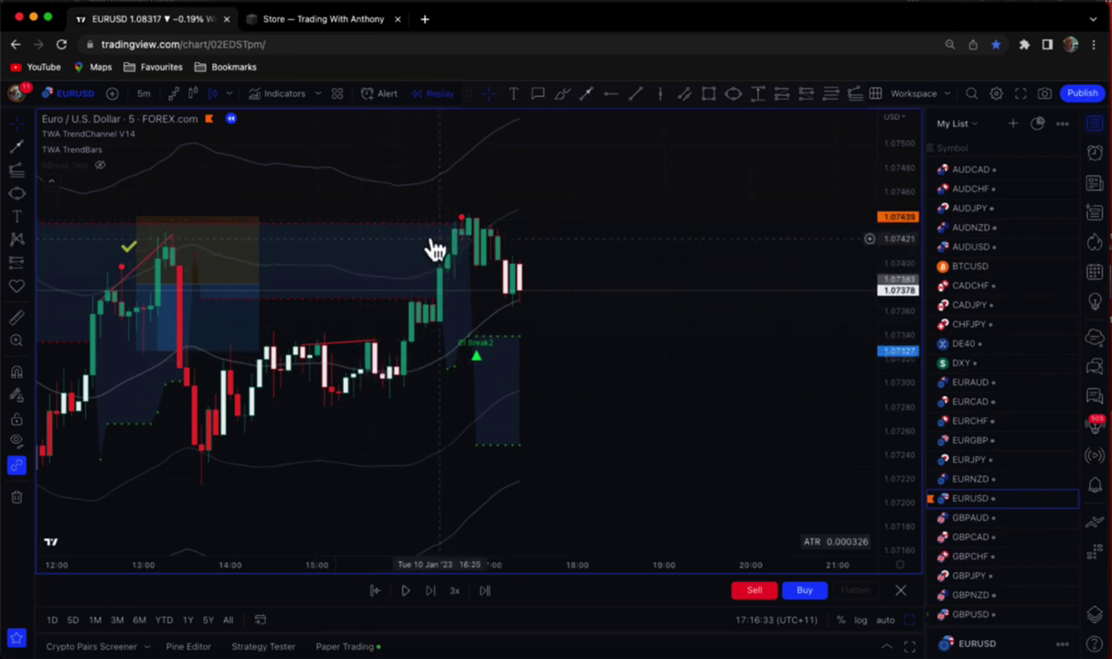
Draw a circle around the red sell signal at the 16:40 candle.
{"action": "key", "text": "alt+e"}
{"action": "left_click", "coordinate": [440, 198]}
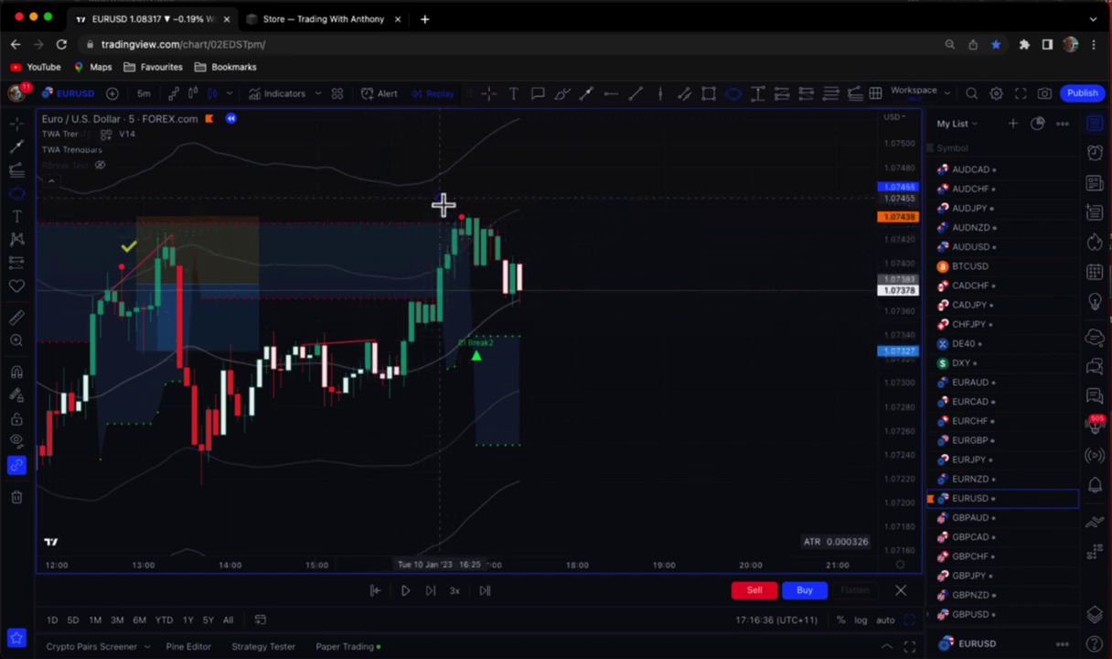
{"action": "left_click", "coordinate": [489, 220]}
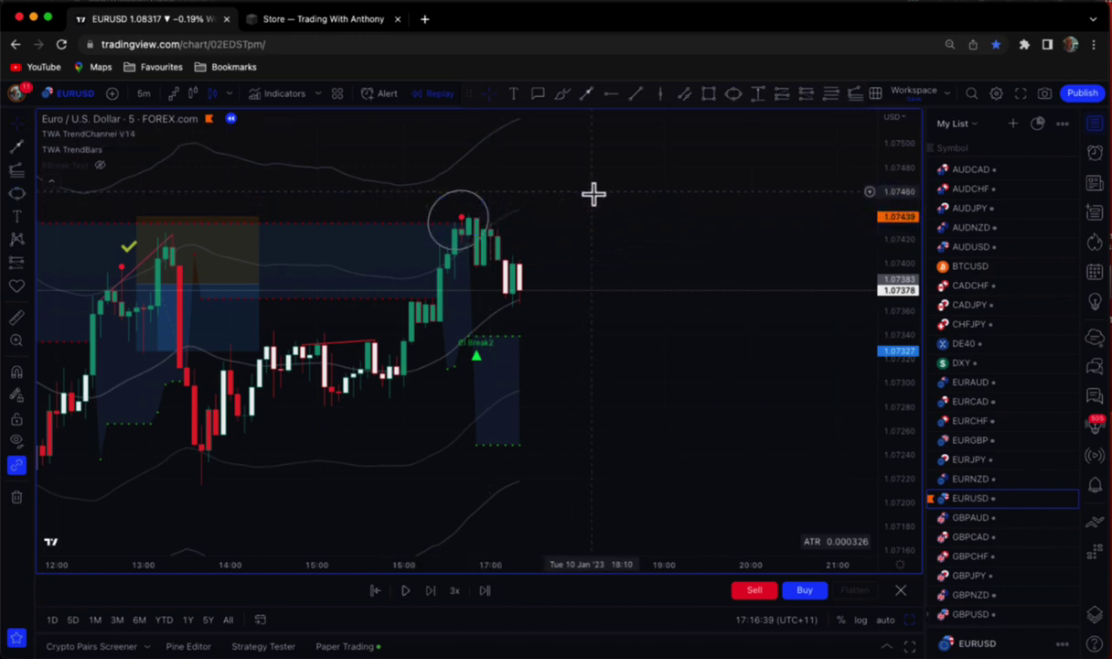
Point at the circled sell signal with temporary freehand strokes.
{"action": "key", "text": "ctrl+a"}
{"action": "left_click_drag", "start_coordinate": [497, 168], "coordinate": [482, 193]}
{"action": "left_click", "coordinate": [471, 207]}
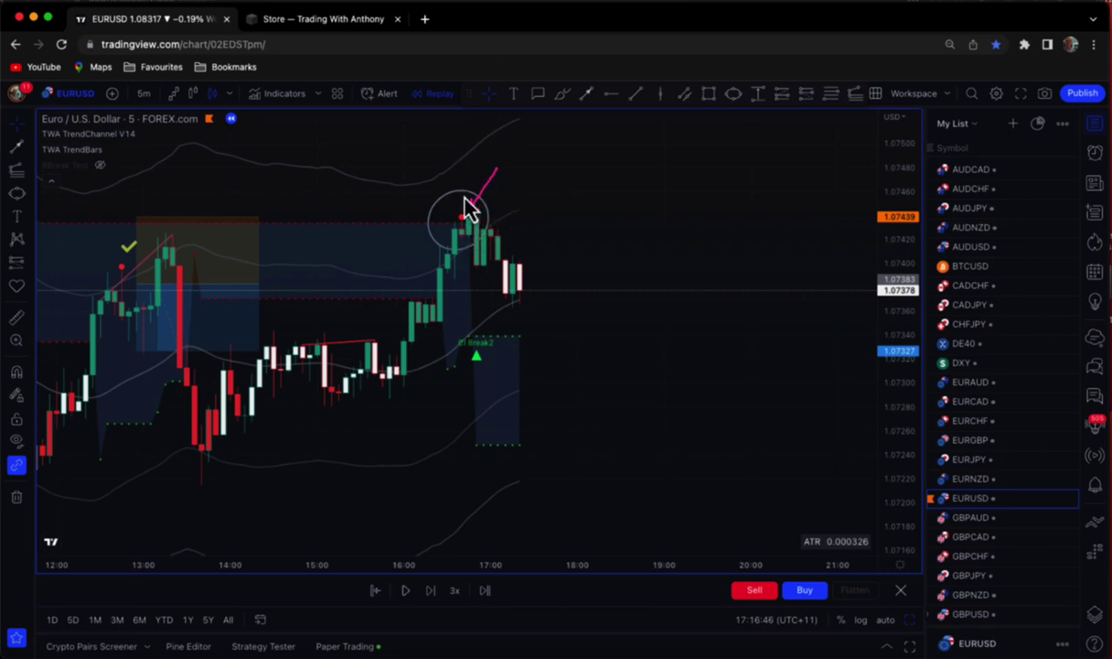
{"action": "left_click_drag", "start_coordinate": [436, 169], "coordinate": [455, 215]}
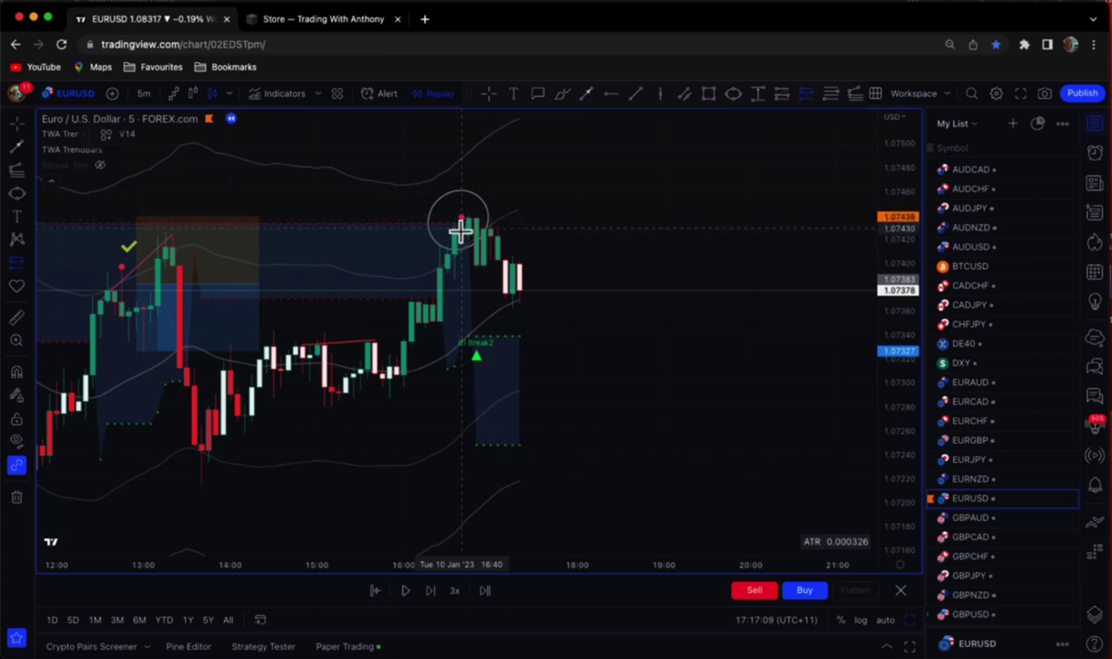
Place a short position at the 16:50 candle with entry at 1.07432, stop at 1.07477 and target at 1.07387.
{"action": "left_click", "coordinate": [467, 224]}
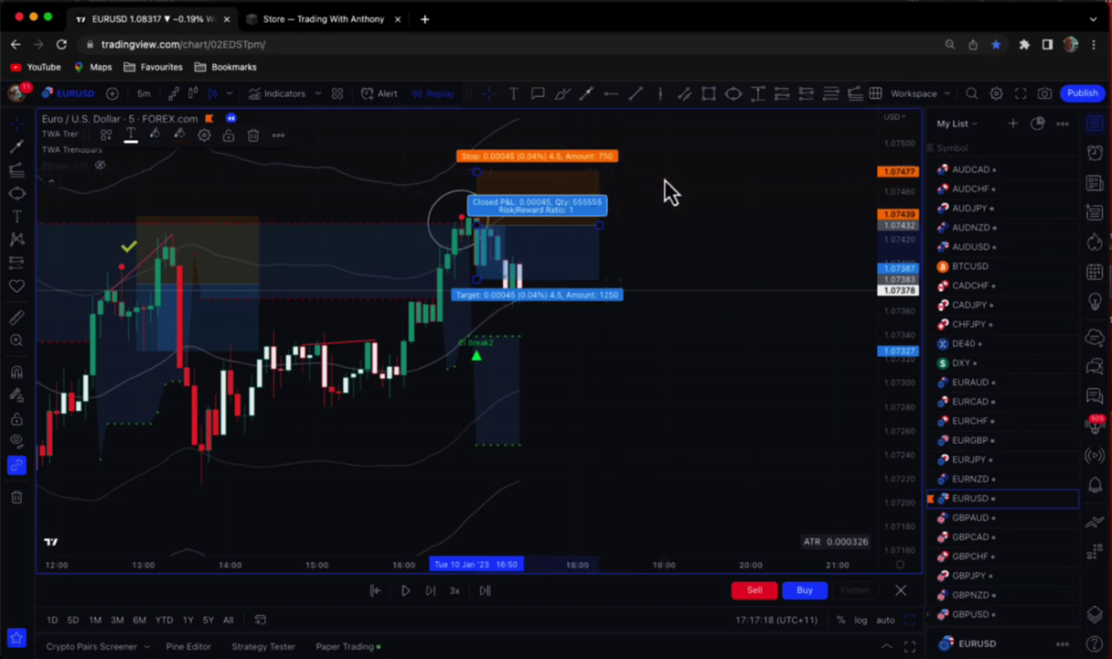
{"action": "left_click", "coordinate": [690, 179]}
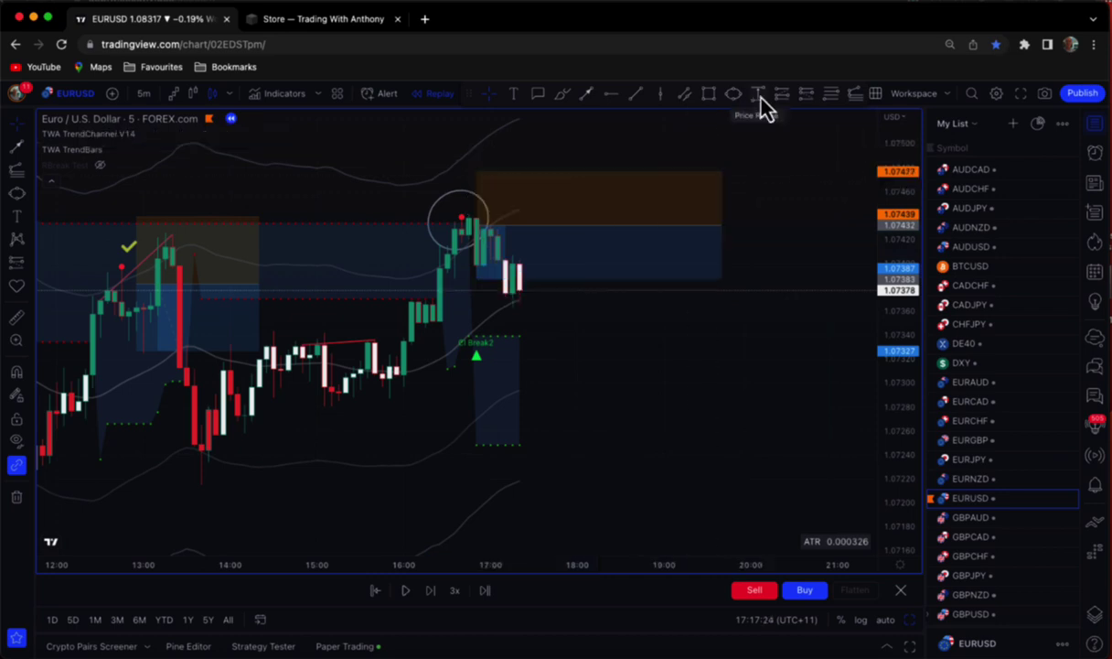
Measure the height of the blue sell zone with a Price Range drawn between its upper and lower red lines.
{"action": "left_click", "coordinate": [761, 95]}
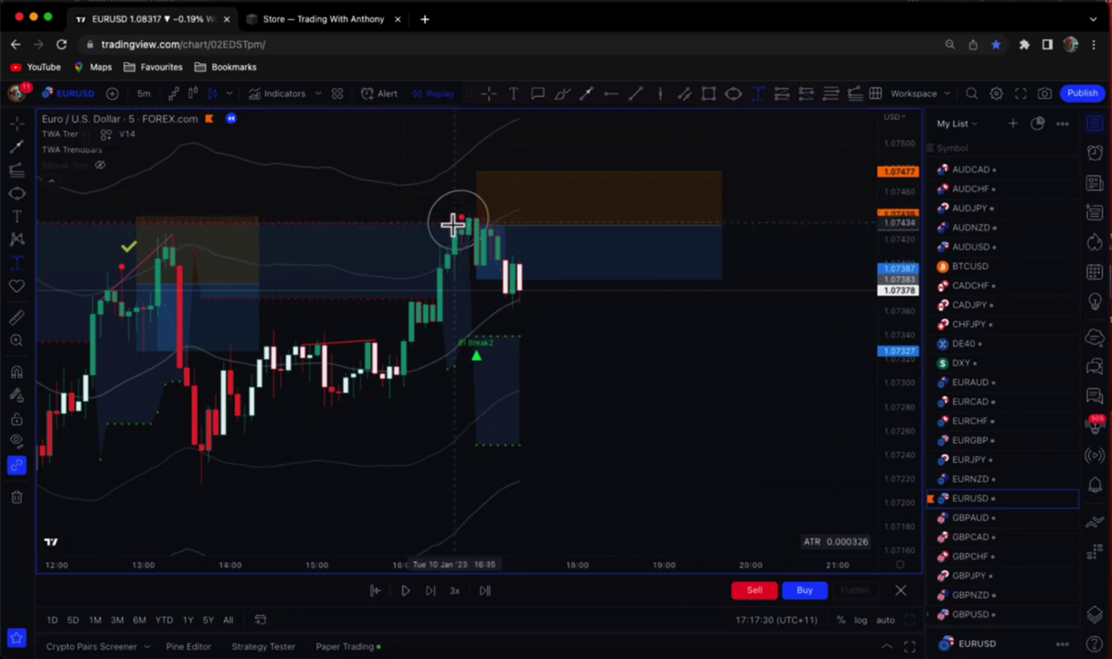
{"action": "left_click", "coordinate": [376, 225]}
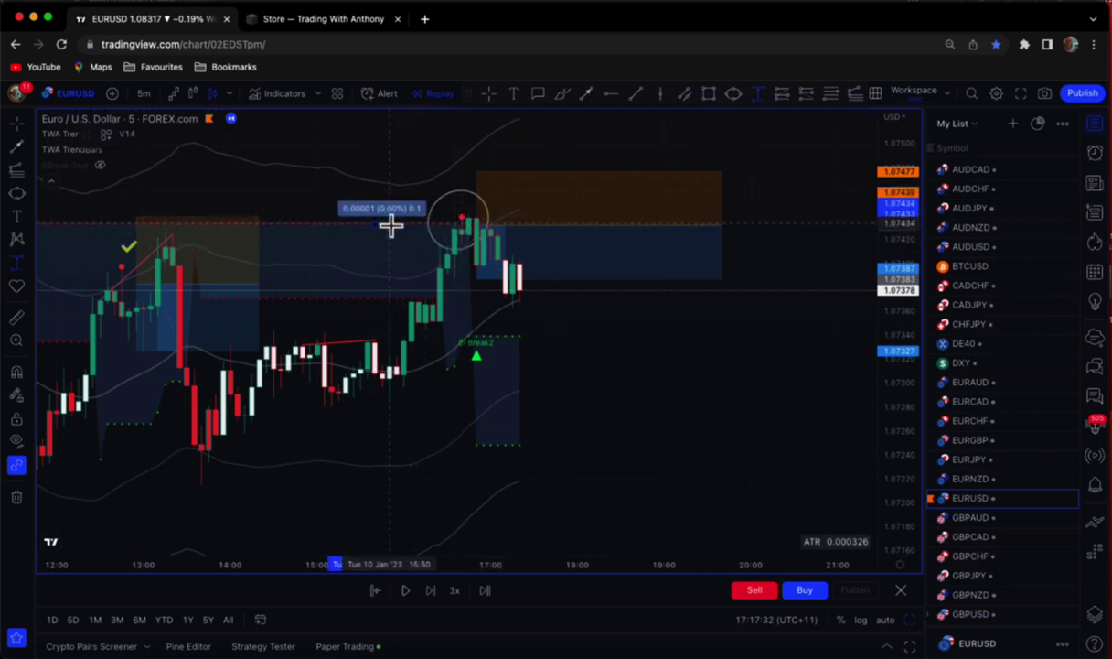
{"action": "left_click", "coordinate": [413, 313]}
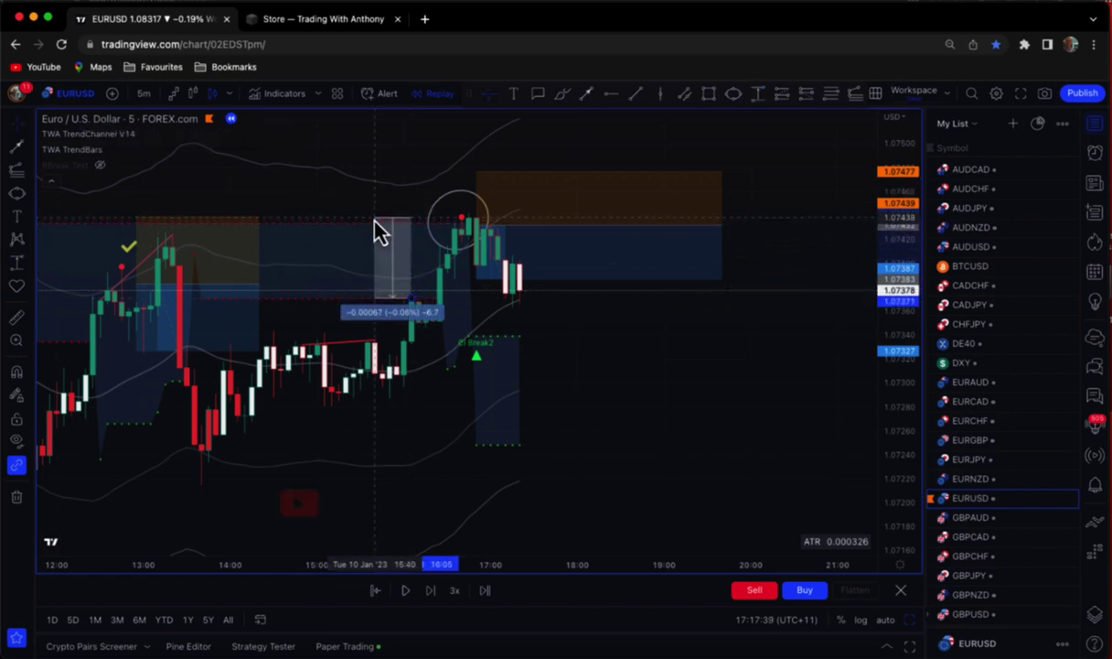
Move the price range above the second short position's entry, and set that position's stop to 1.07501 and target to 1.07363.
{"action": "left_click", "coordinate": [406, 230]}
{"action": "mouse_move", "coordinate": [406, 230]}
{"action": "left_mouse_down"}
{"action": "mouse_move", "coordinate": [452, 164]}
{"action": "mouse_move", "coordinate": [504, 148]}
{"action": "mouse_move", "coordinate": [477, 146]}
{"action": "left_mouse_up"}
{"action": "left_click", "coordinate": [767, 190]}
{"action": "mouse_move", "coordinate": [476, 282]}
{"action": "left_mouse_down"}
{"action": "mouse_move", "coordinate": [480, 338]}
{"action": "mouse_move", "coordinate": [479, 312]}
{"action": "left_mouse_up"}
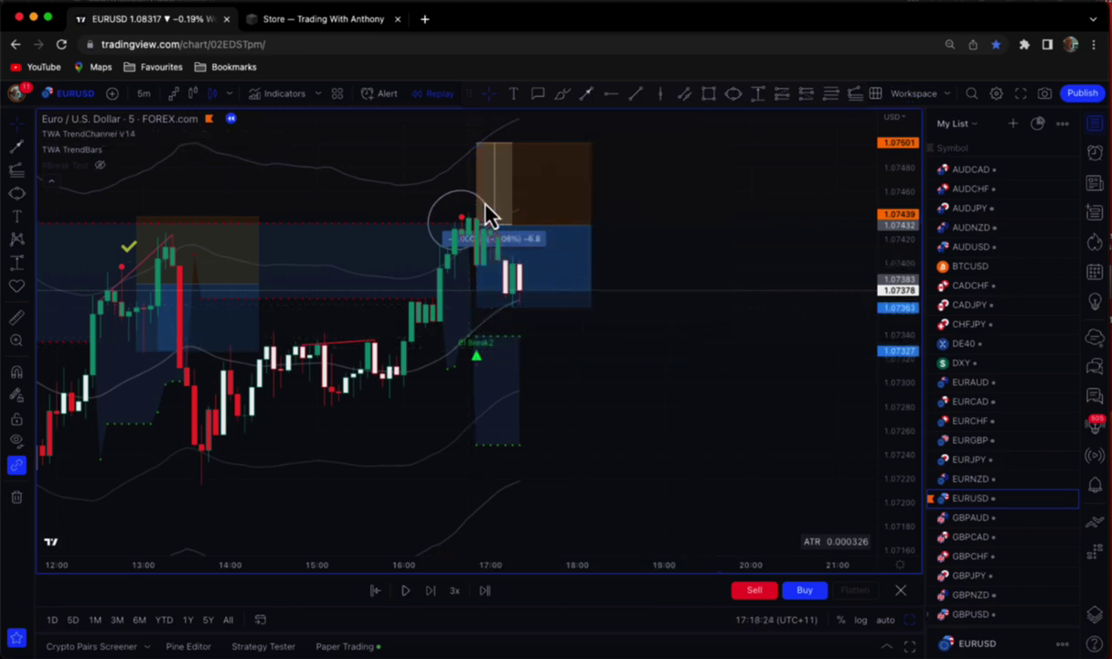
Highlight the second trade's entry and the following price drop with temporary freehand strokes and clear them.
{"action": "mouse_move", "coordinate": [467, 195]}
{"action": "left_mouse_down"}
{"action": "mouse_move", "coordinate": [477, 210]}
{"action": "mouse_move", "coordinate": [486, 201]}
{"action": "left_mouse_up"}
{"action": "left_click_drag", "start_coordinate": [534, 168], "coordinate": [524, 172]}
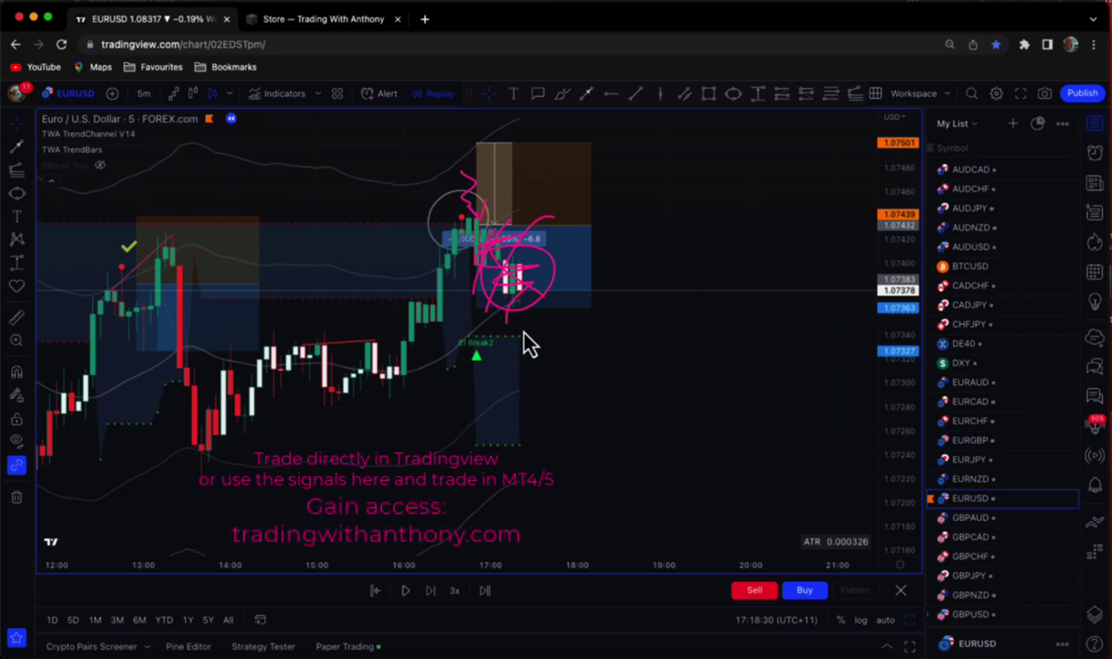
{"action": "key", "text": "Escape"}
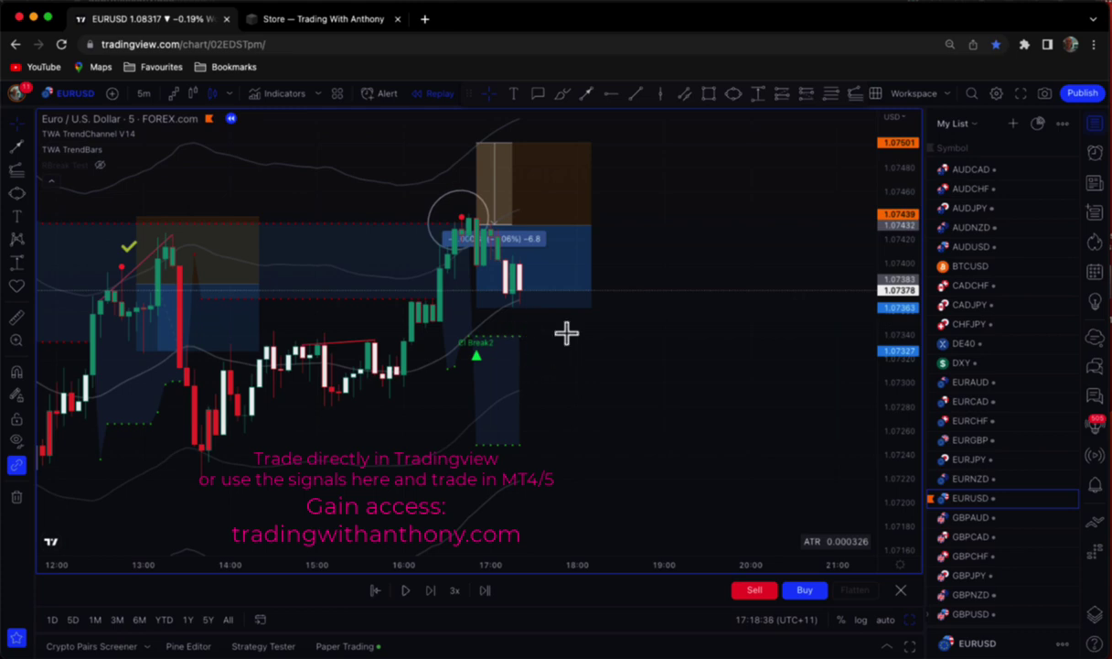
Advance the bar replay to about 19:40, placing a yellow check mark on the second short position when pausing at about 17:50.
{"action": "left_click", "coordinate": [409, 604]}
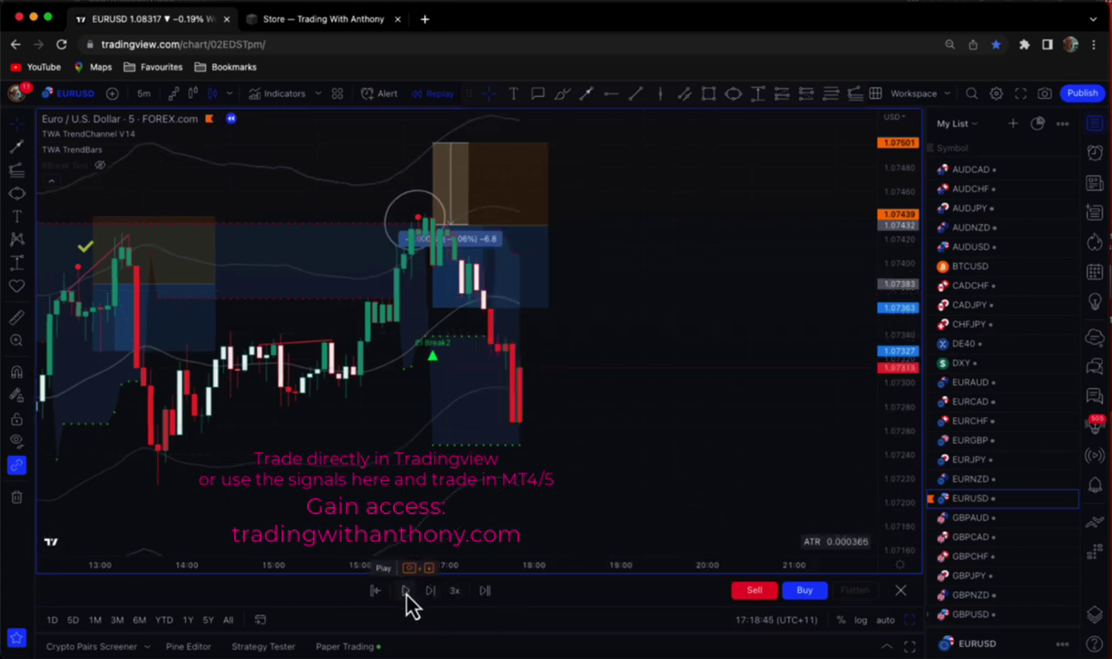
{"action": "left_click_drag", "start_coordinate": [675, 342], "coordinate": [678, 366]}
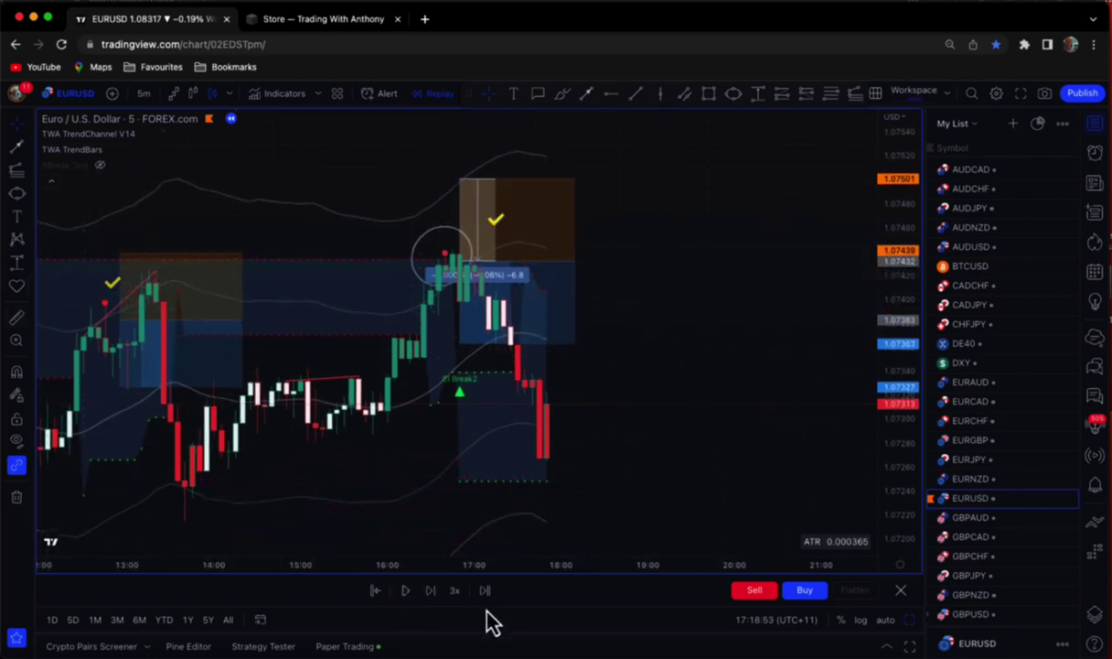
{"action": "left_click", "coordinate": [409, 603]}
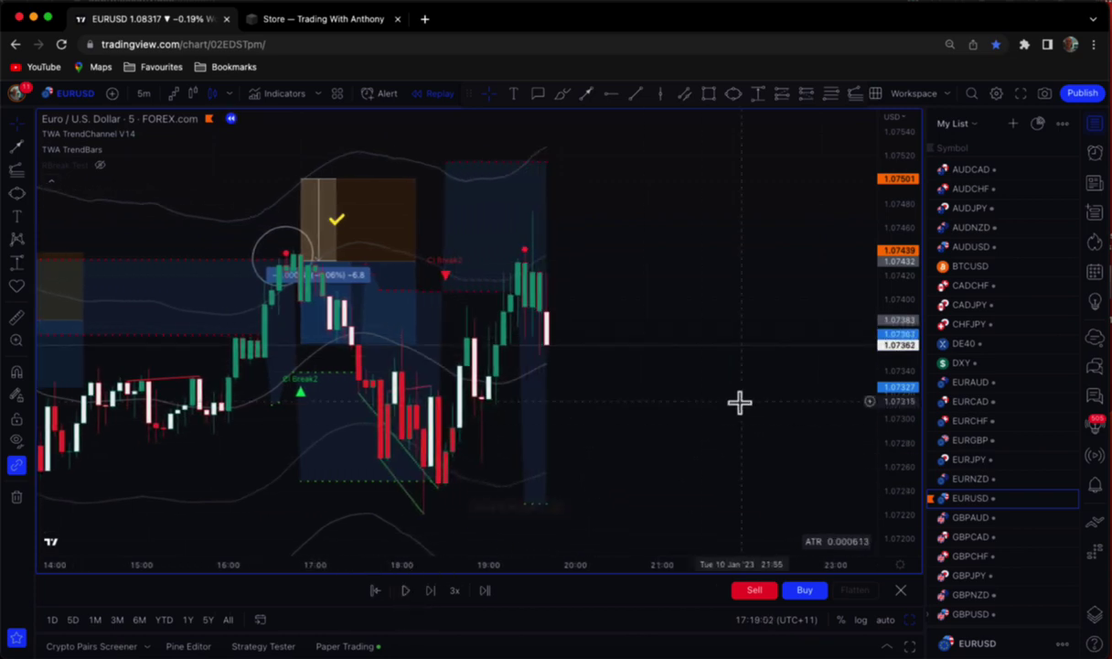
Highlight the latest red sell signal, the tall wick above it and the following candle's level with temporary freehand strokes.
{"action": "left_click_drag", "start_coordinate": [691, 258], "coordinate": [722, 257]}
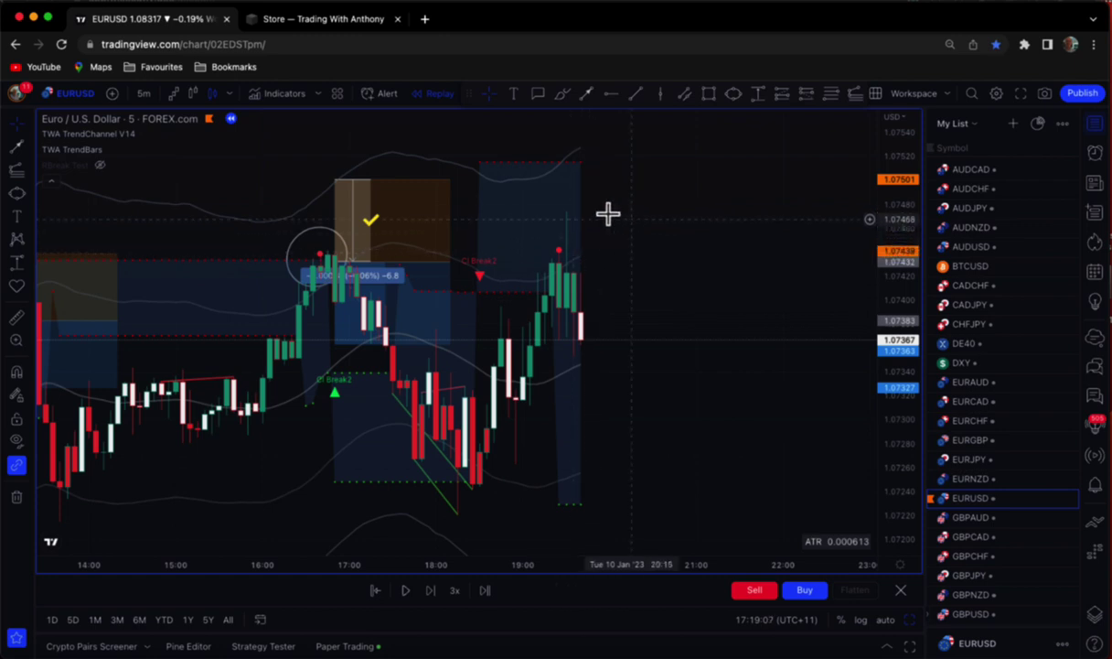
{"action": "left_click_drag", "start_coordinate": [544, 197], "coordinate": [547, 225]}
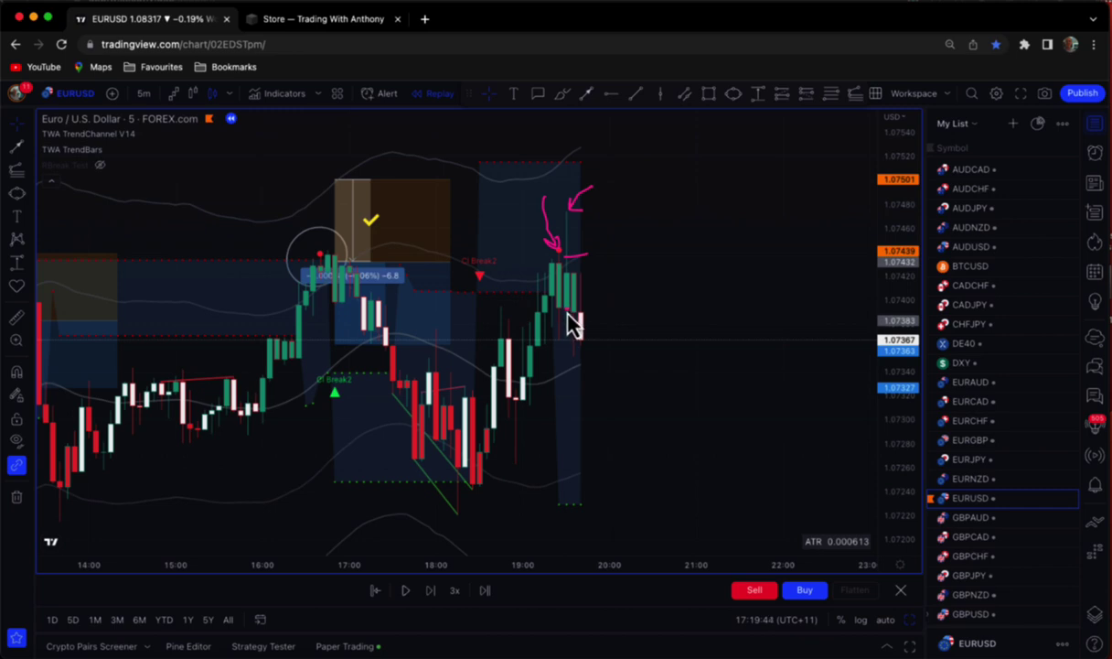
{"action": "left_click_drag", "start_coordinate": [568, 311], "coordinate": [597, 307]}
{"action": "mouse_move", "coordinate": [568, 311]}
{"action": "left_mouse_down"}
{"action": "mouse_move", "coordinate": [581, 315]}
{"action": "mouse_move", "coordinate": [579, 305]}
{"action": "left_mouse_up"}
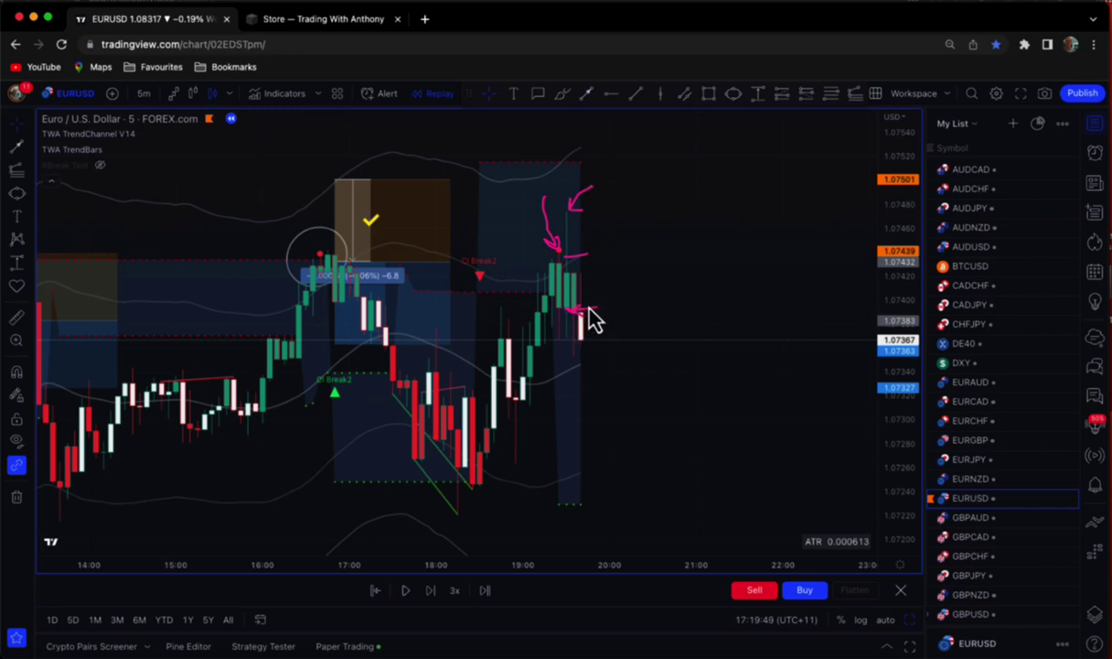
Place a third short position with its entry at 1.07435, stop at 1.07521 and target at 1.07349.
{"action": "left_click", "coordinate": [567, 259]}
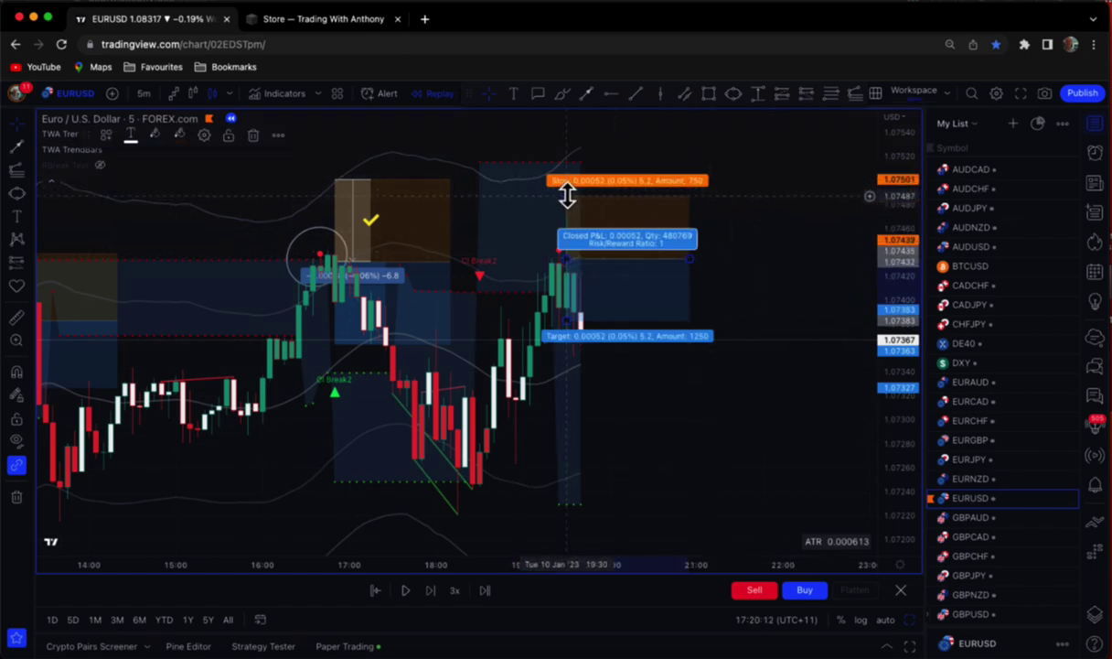
{"action": "left_click_drag", "start_coordinate": [568, 194], "coordinate": [565, 157]}
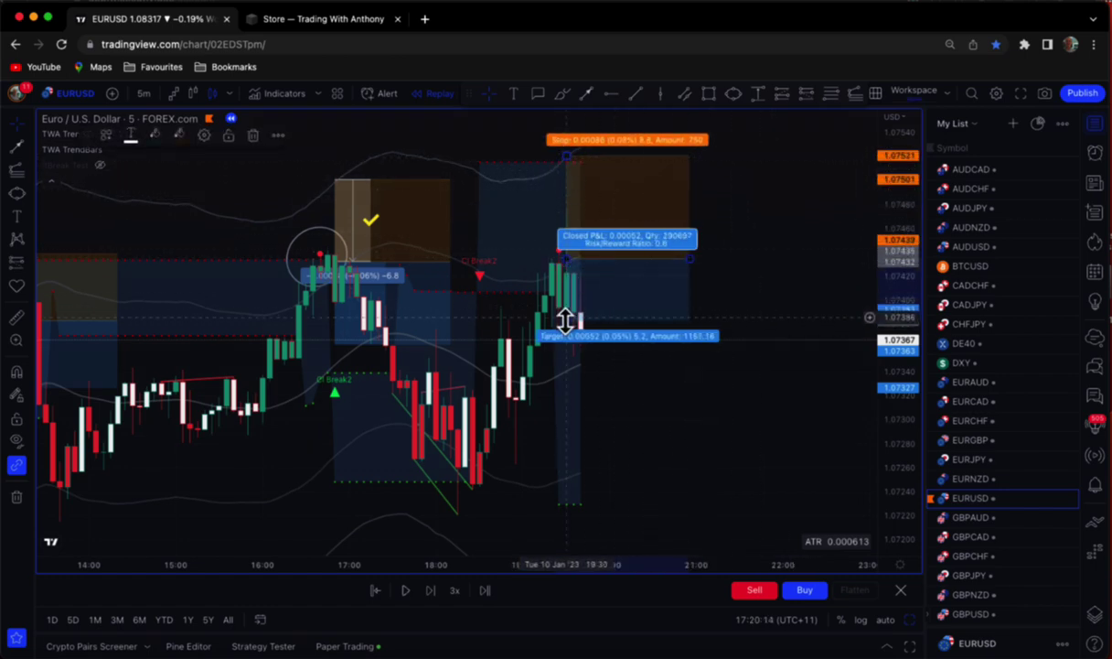
{"action": "left_click_drag", "start_coordinate": [565, 320], "coordinate": [564, 361]}
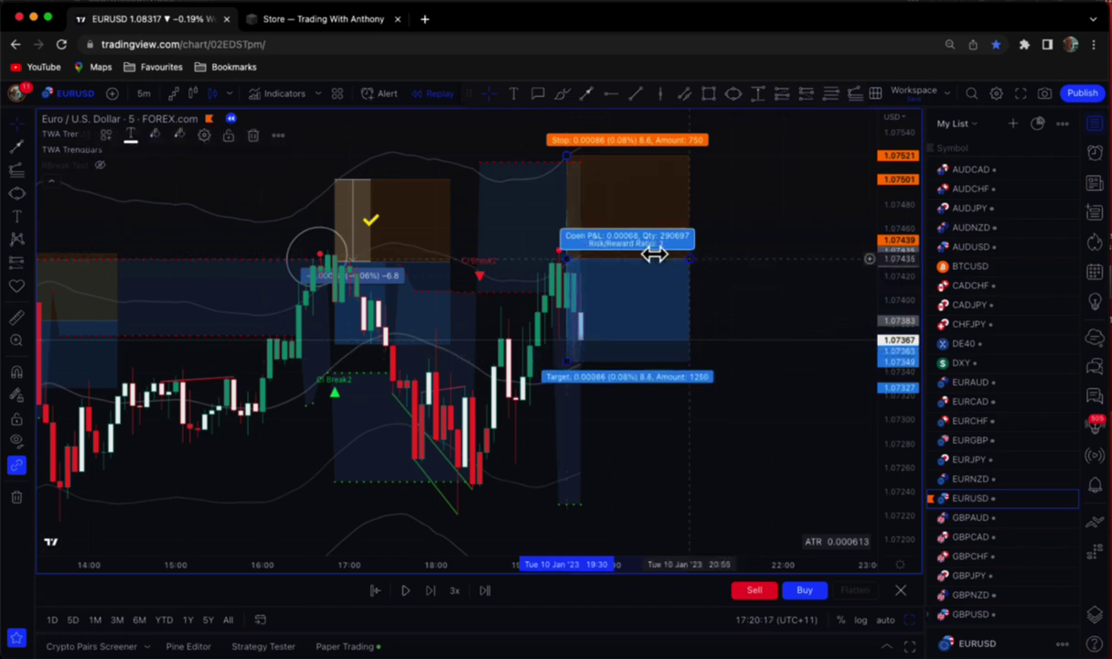
Advance the bar replay to about 20:05 and place a yellow check mark on the third short position.
{"action": "left_click", "coordinate": [405, 590]}
{"action": "key", "text": "shift+Down"}
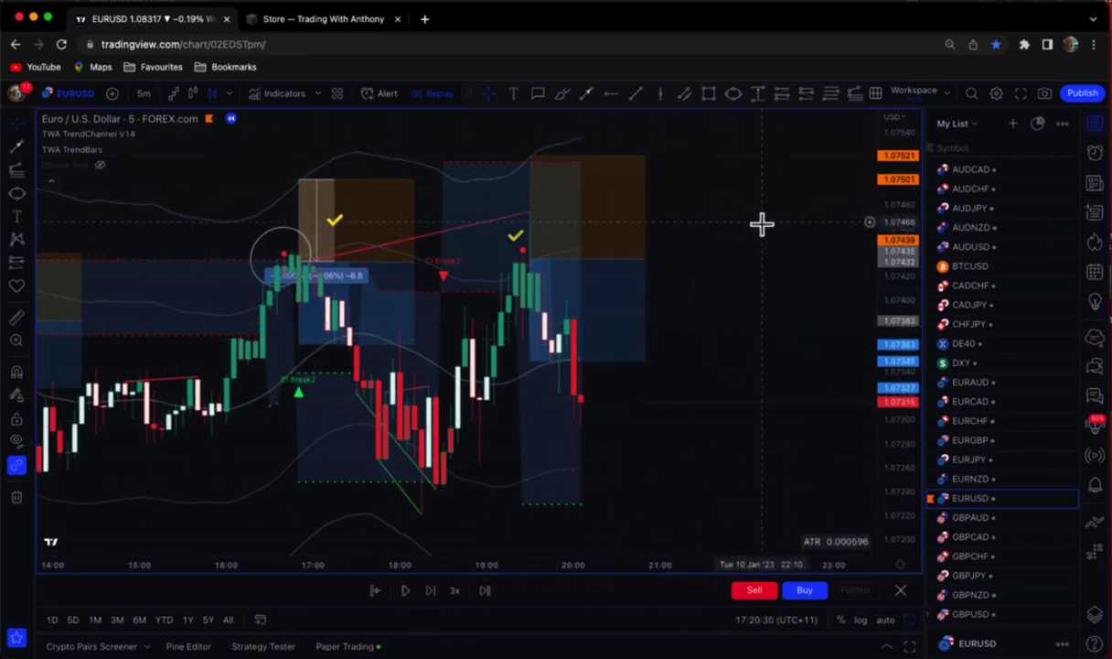
{"action": "left_click", "coordinate": [586, 92]}
Advance the bar replay to about 00:30 on 11 January and pause it.
{"action": "scroll", "coordinate": [793, 321], "scroll_direction": "down", "scroll_amount": 2}
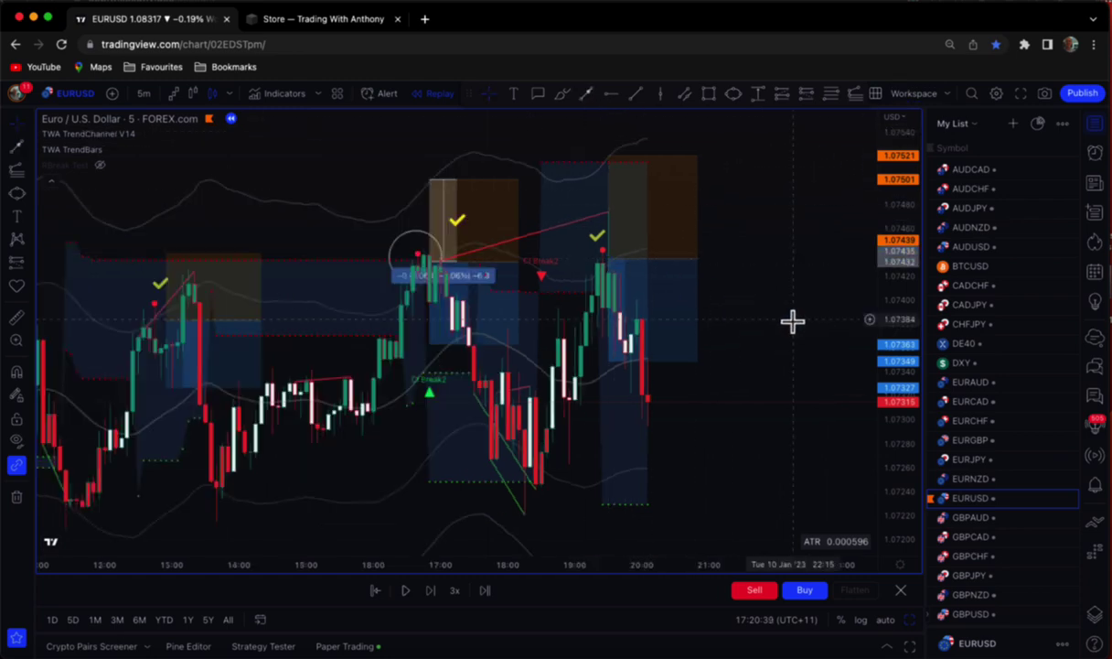
{"action": "scroll", "coordinate": [792, 321], "scroll_direction": "up", "scroll_amount": 4}
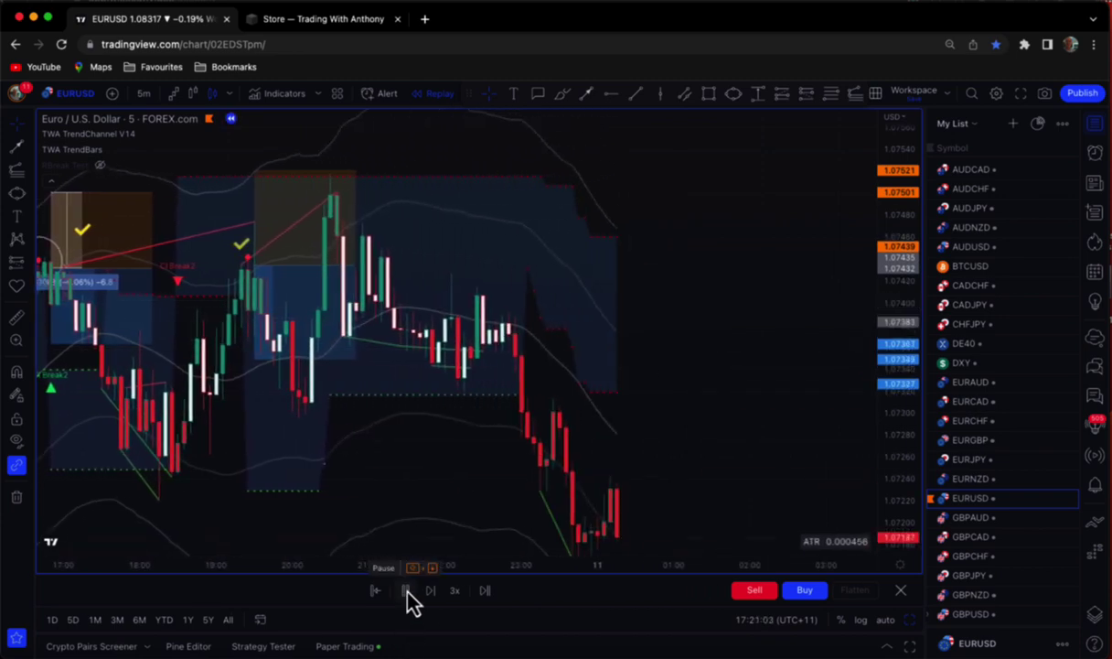
{"action": "left_click", "coordinate": [408, 596]}
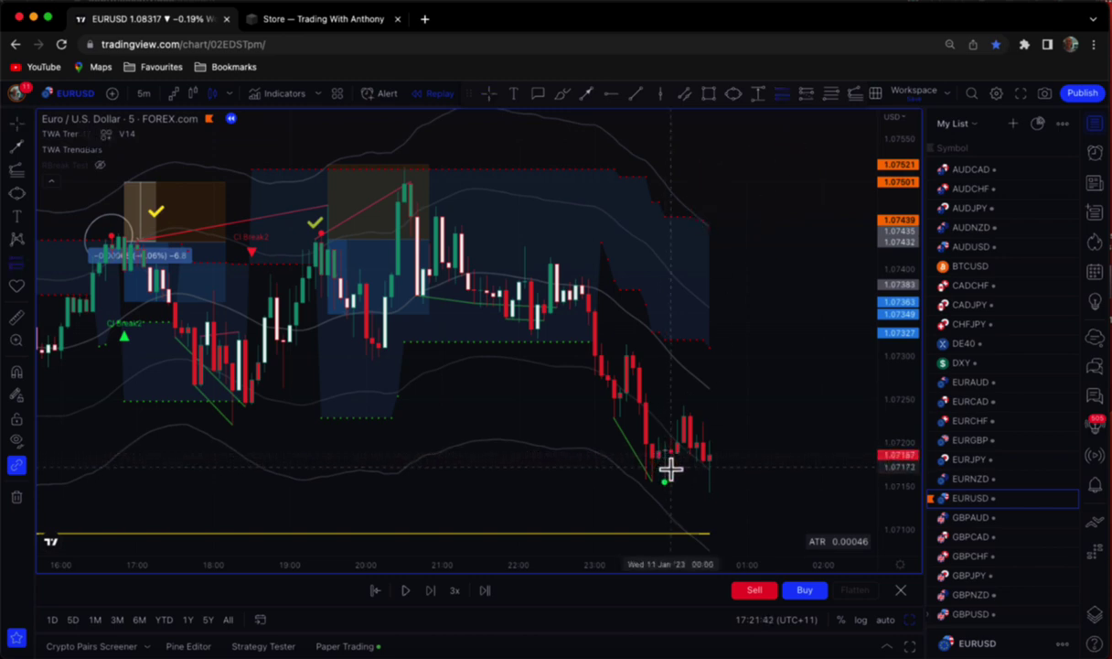
Place a long position beside the green buy signal with its entry at 1.07173, stop at 1.07098 and target at 1.07389.
{"action": "left_click", "coordinate": [672, 469]}
{"action": "left_click_drag", "start_coordinate": [670, 462], "coordinate": [682, 277]}
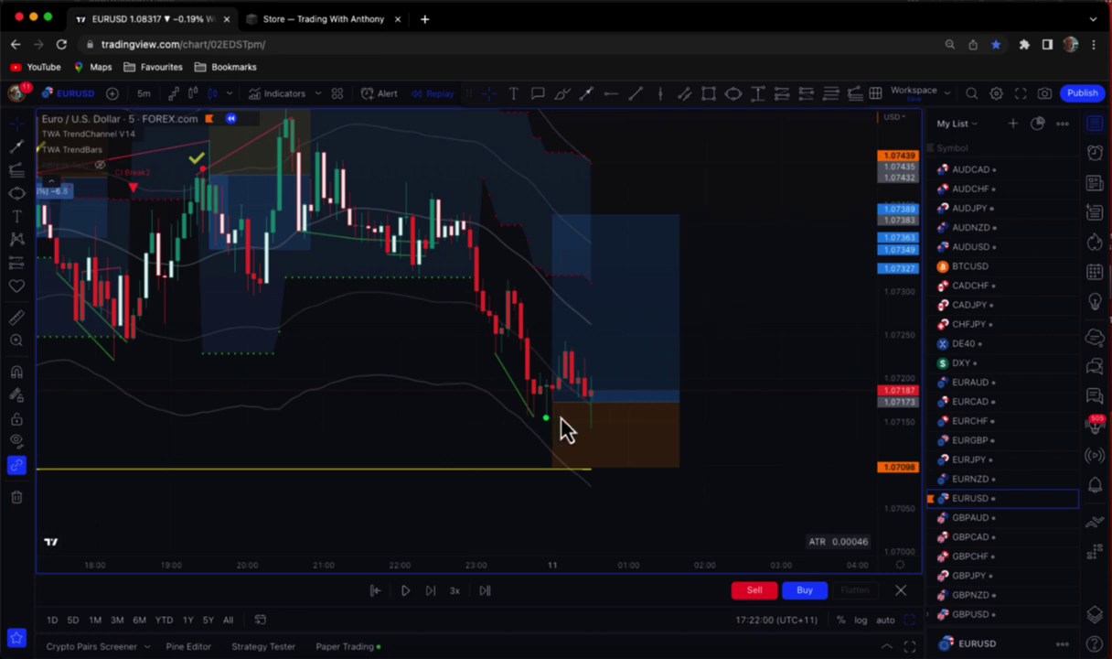
{"action": "left_click_drag", "start_coordinate": [896, 283], "coordinate": [899, 333]}
{"action": "left_click_drag", "start_coordinate": [752, 285], "coordinate": [743, 302]}
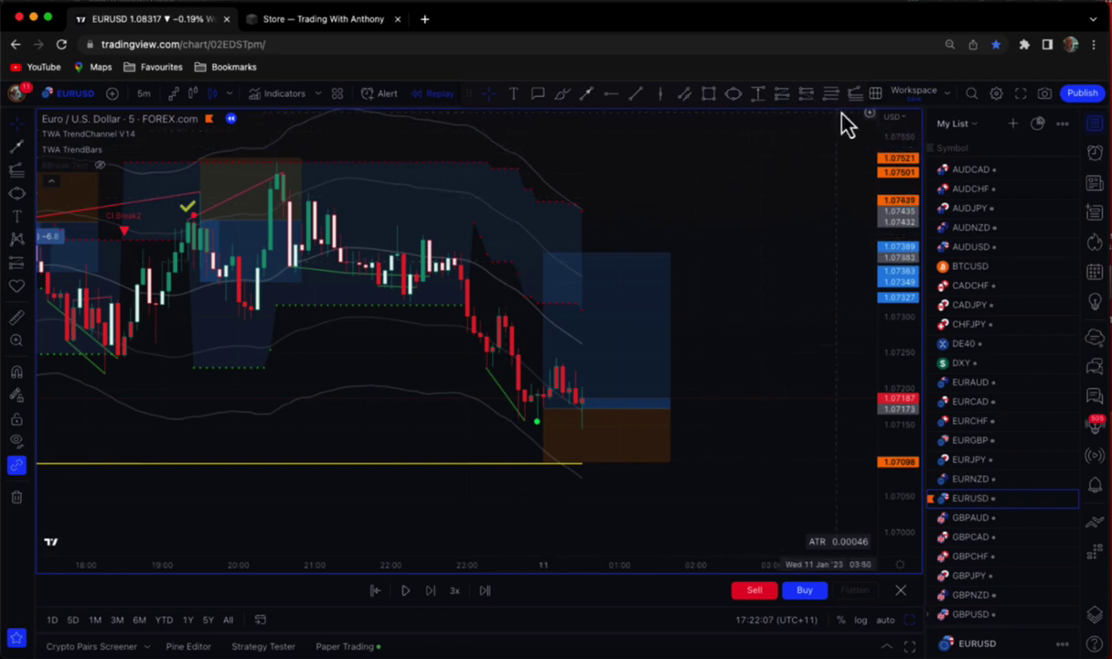
Measure the height of the blue sell zone above the green signal with a Price Range between its two red lines.
{"action": "left_click", "coordinate": [759, 94]}
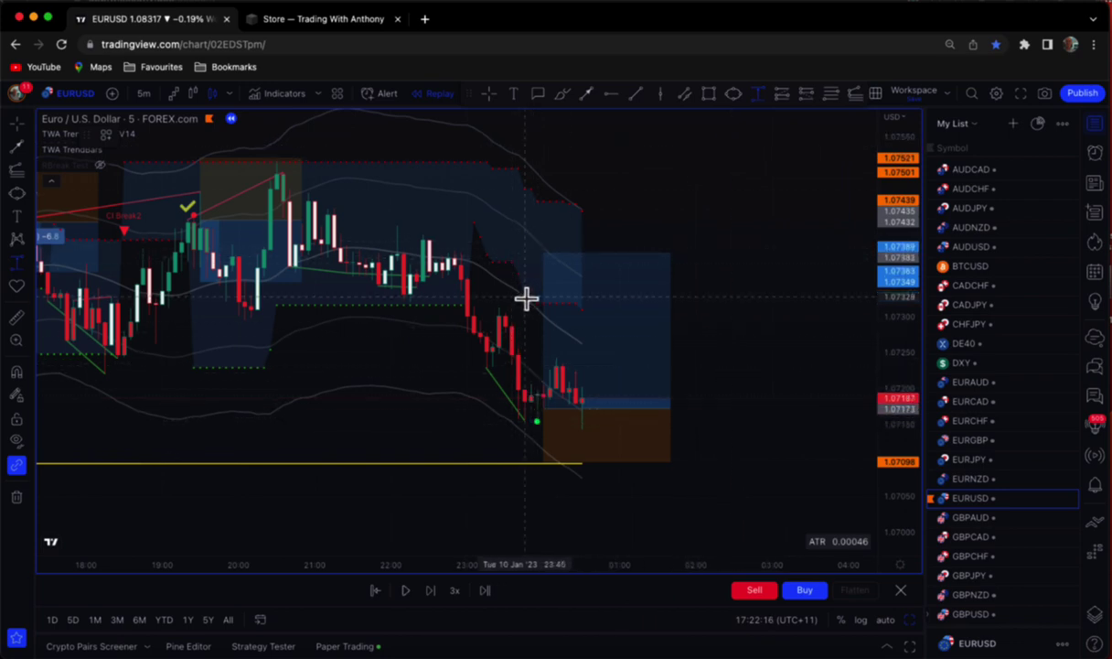
{"action": "left_click", "coordinate": [527, 192]}
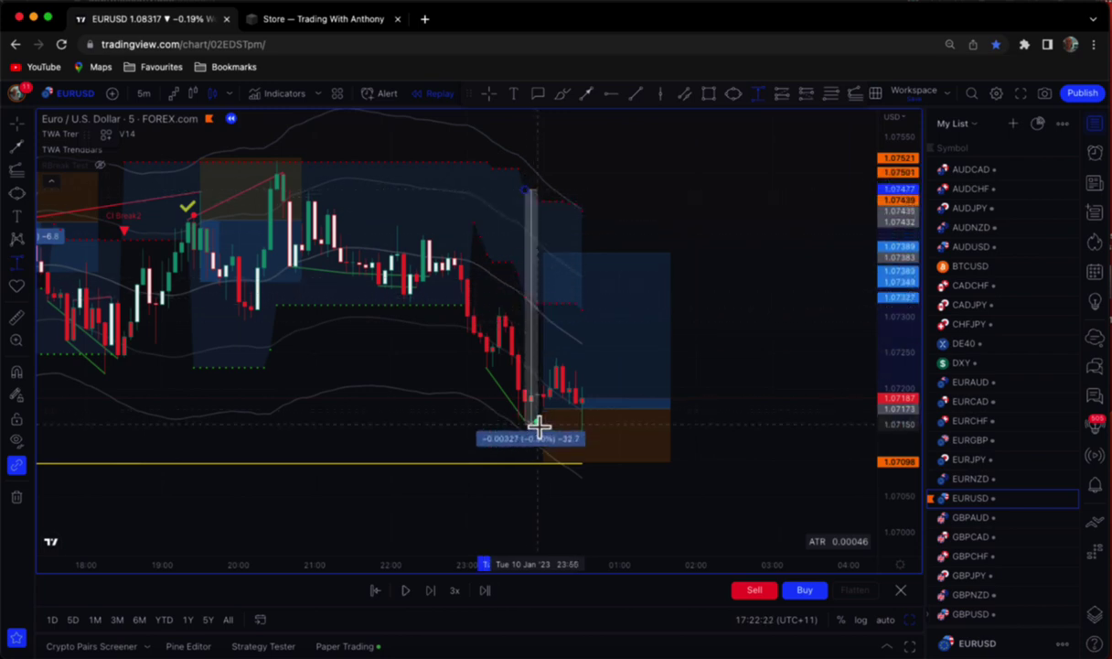
{"action": "left_click", "coordinate": [551, 296]}
Move the price range below the long position's entry and set that position's stop to 1.07014.
{"action": "mouse_move", "coordinate": [543, 193]}
{"action": "left_mouse_down"}
{"action": "mouse_move", "coordinate": [569, 243]}
{"action": "mouse_move", "coordinate": [591, 413]}
{"action": "left_mouse_up"}
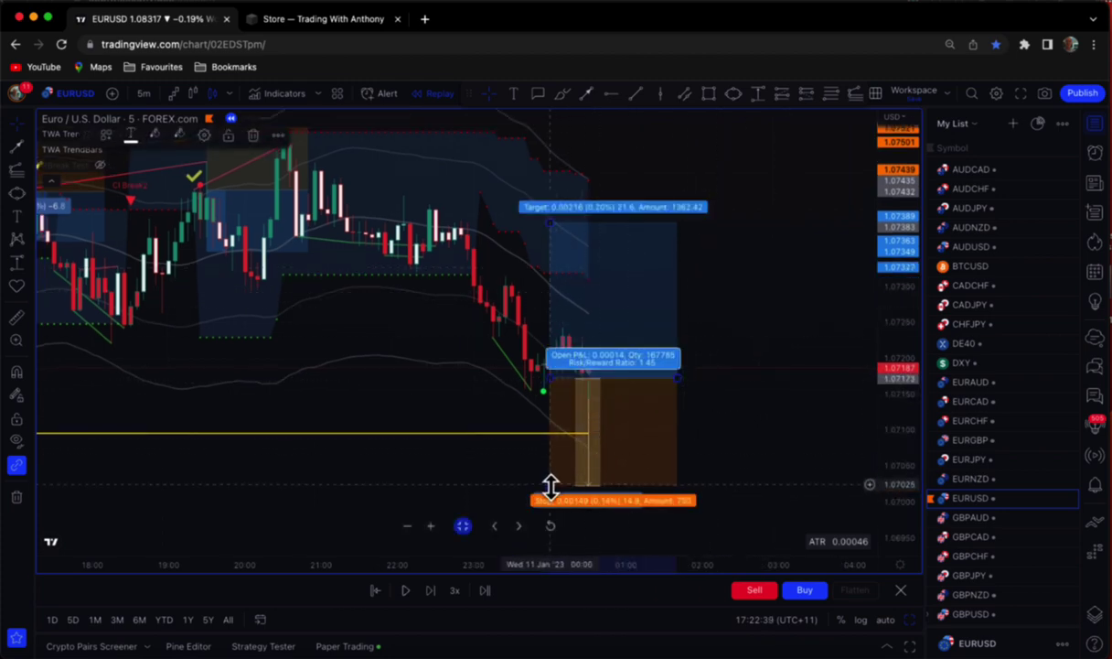
{"action": "left_click_drag", "start_coordinate": [551, 486], "coordinate": [552, 492]}
{"action": "left_click", "coordinate": [755, 426]}
{"action": "left_click_drag", "start_coordinate": [756, 425], "coordinate": [740, 397]}
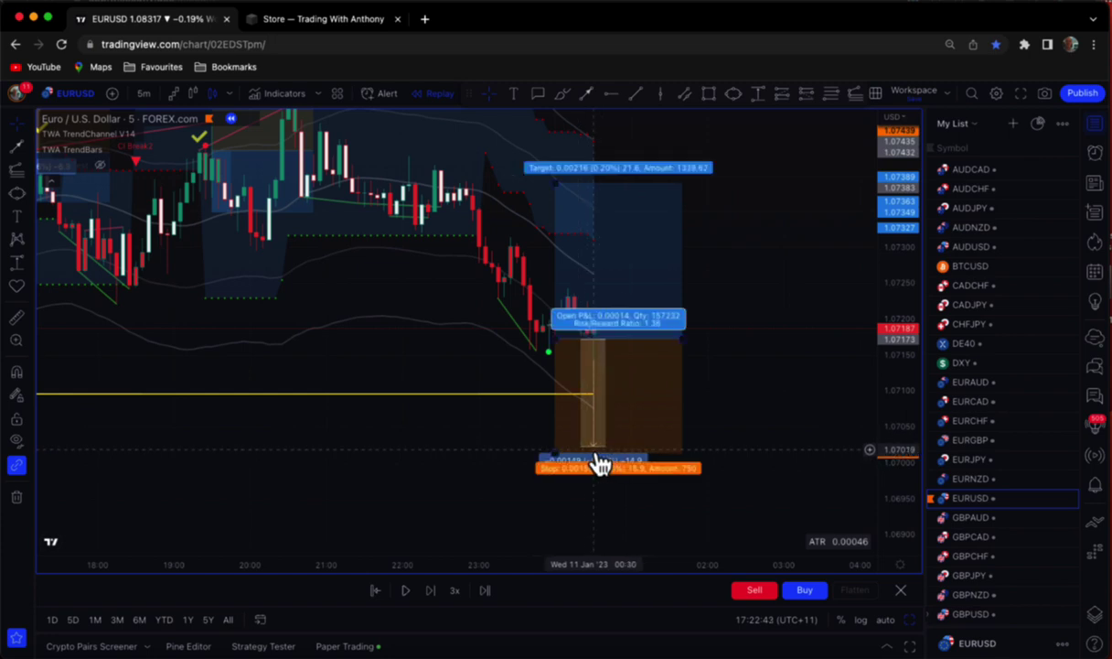
Set the long position's target to 1.07332 and draw a horizontal ray from the target level at 1.07334.
{"action": "left_click_drag", "start_coordinate": [750, 403], "coordinate": [769, 433]}
{"action": "left_click_drag", "start_coordinate": [573, 228], "coordinate": [571, 255]}
{"action": "left_click", "coordinate": [793, 281]}
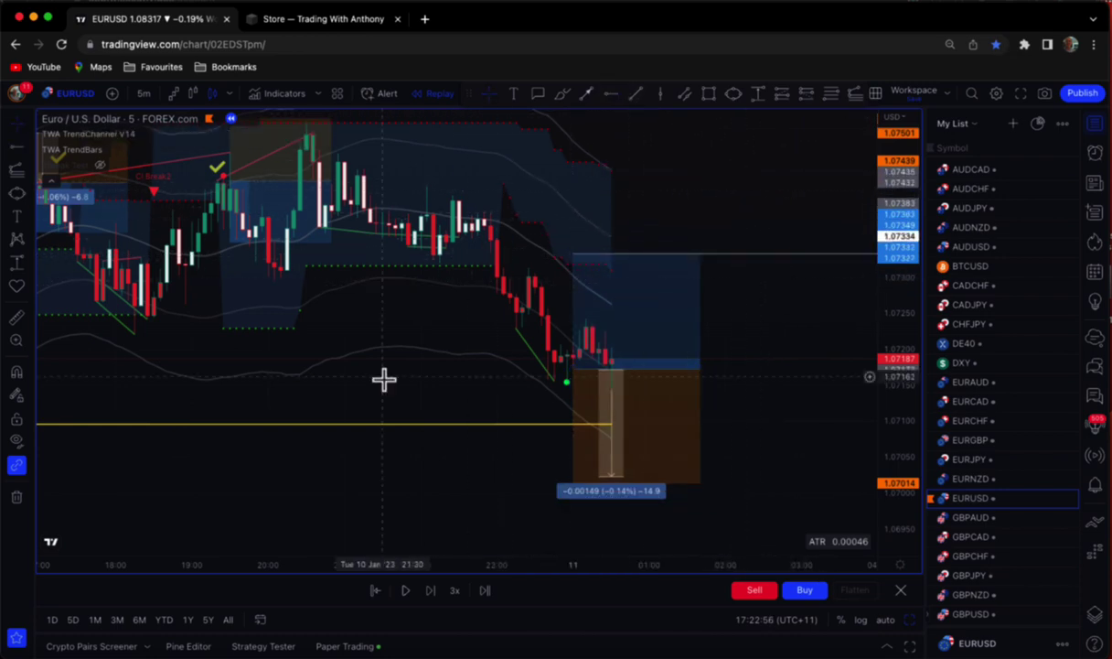
Advance the bar replay to about 01:20 and draw an arrow from the long position's entry up to its target.
{"action": "scroll", "coordinate": [513, 393], "scroll_direction": "down", "scroll_amount": 3}
{"action": "left_click_drag", "start_coordinate": [519, 396], "coordinate": [404, 414]}
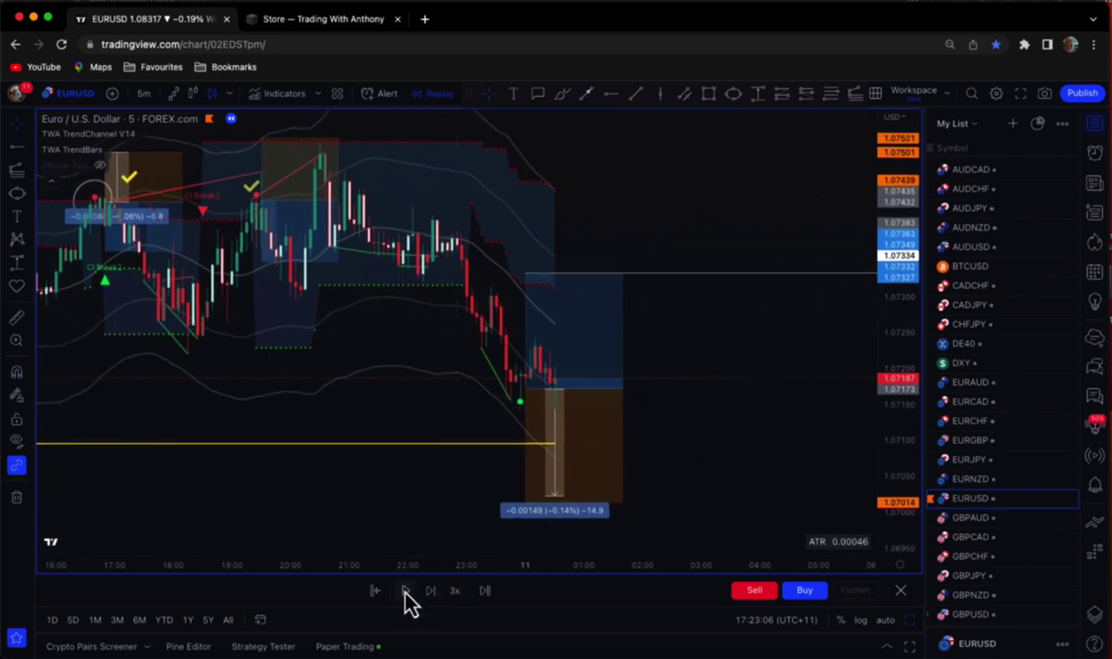
{"action": "left_click", "coordinate": [405, 591]}
{"action": "left_click", "coordinate": [406, 591]}
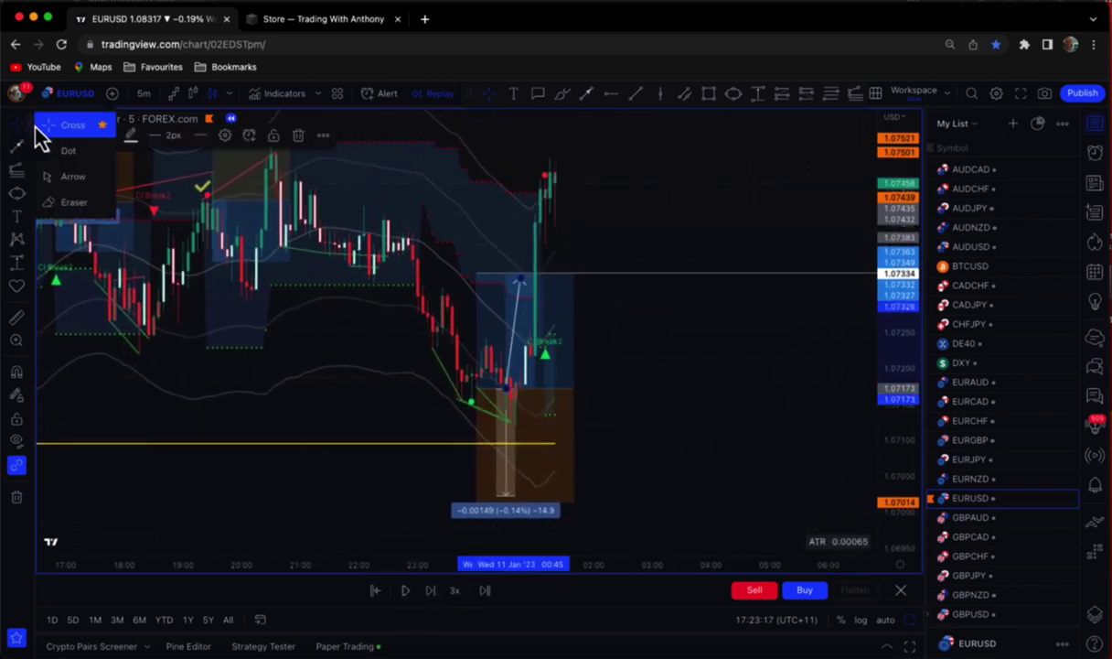
{"action": "left_click", "coordinate": [633, 288]}
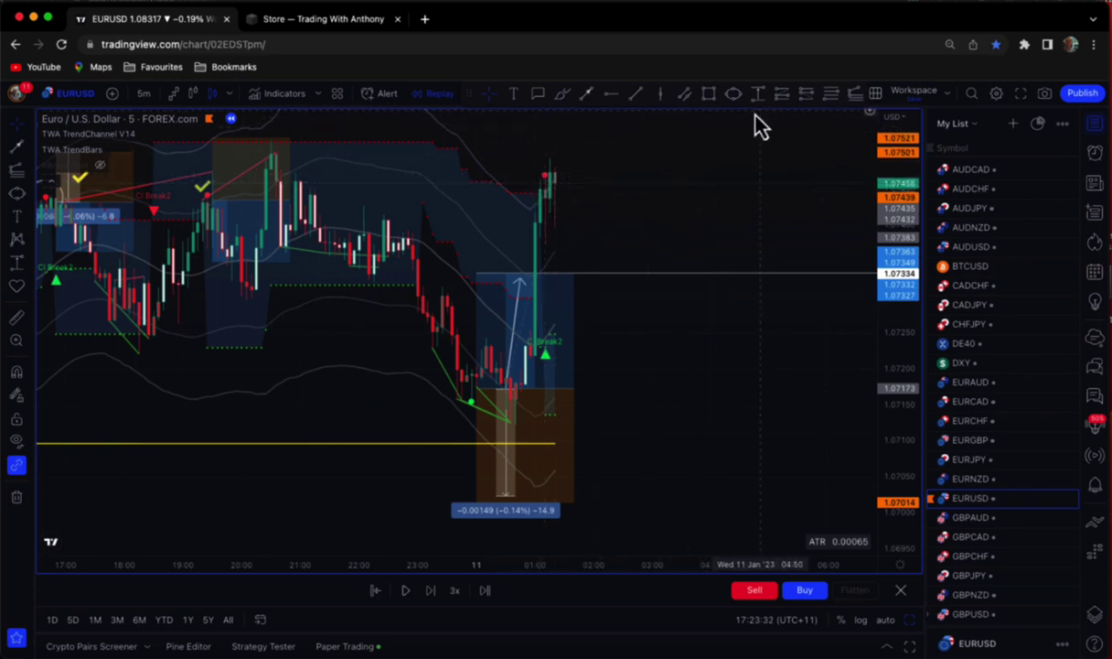
Place a short position at the new red sell signal with its entry at 1.07457, and remove the long trade's target ray.
{"action": "left_click", "coordinate": [556, 185]}
{"action": "left_click_drag", "start_coordinate": [776, 219], "coordinate": [797, 273]}
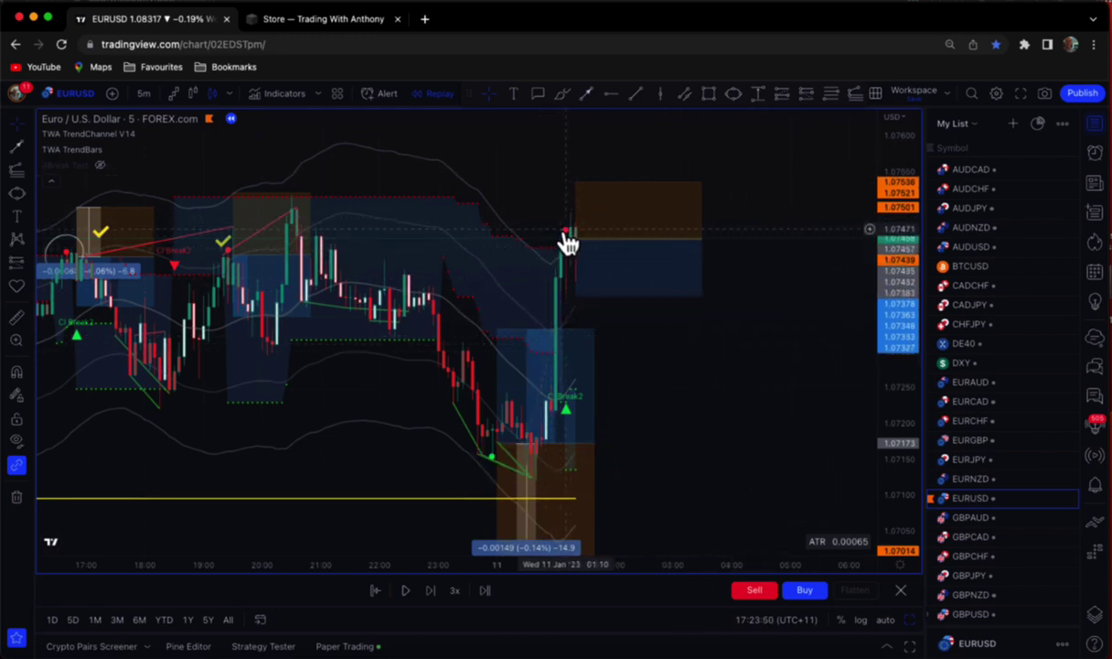
Measure the blue sell zone's height at about 00:45 with a Price Range and move the range above the new short entry.
{"action": "left_click", "coordinate": [537, 352], "text": "shift"}
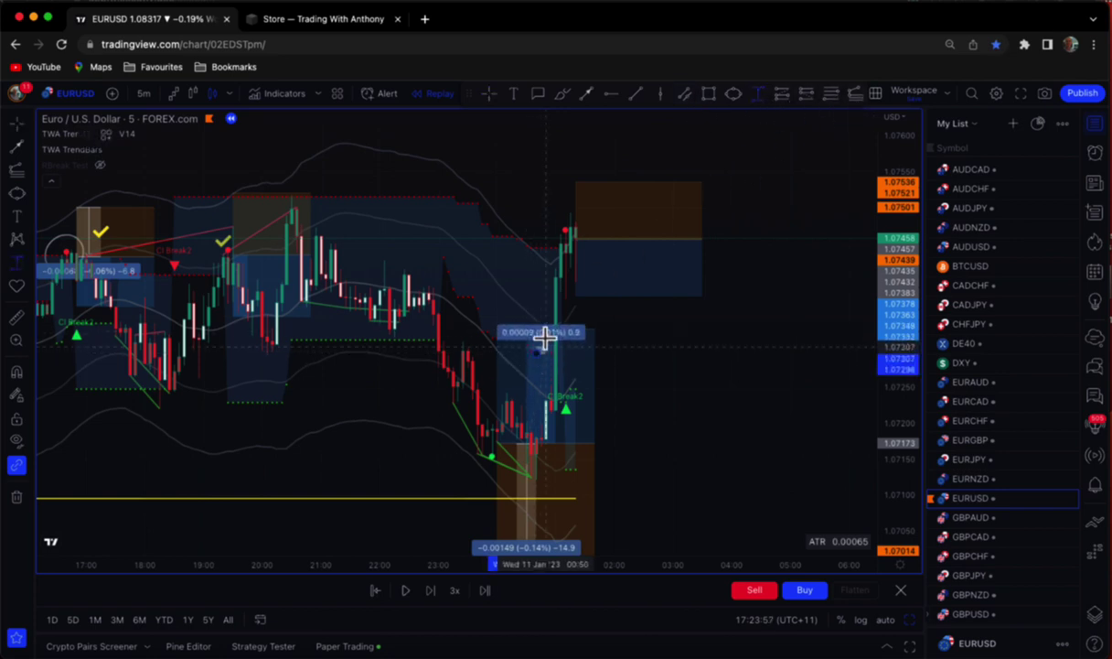
{"action": "left_click", "coordinate": [555, 241]}
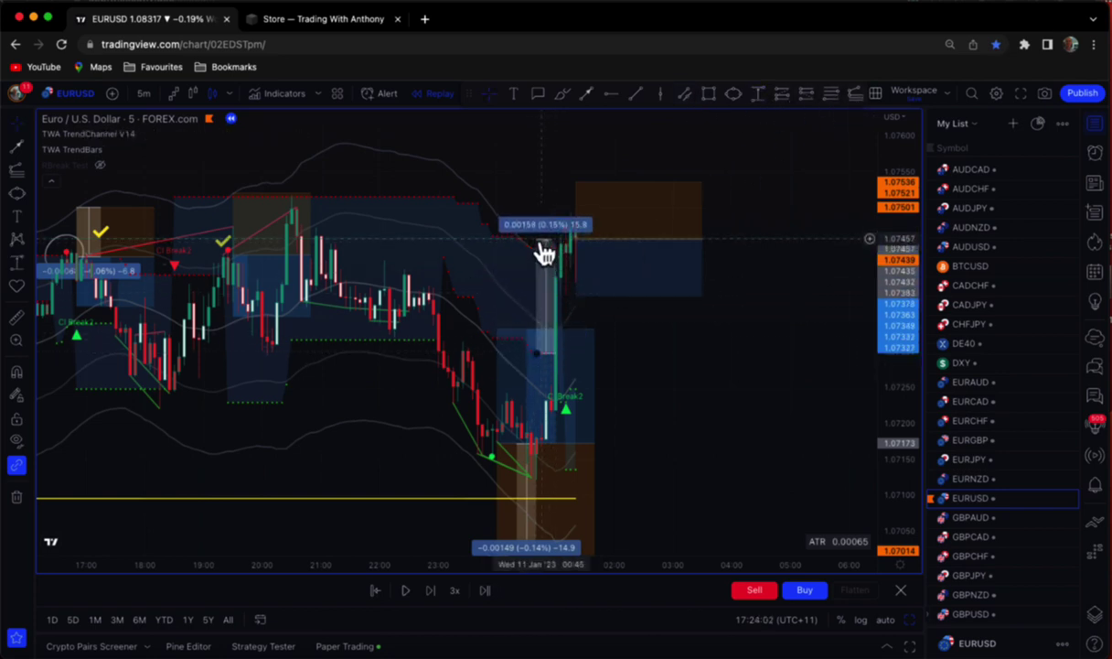
{"action": "left_click_drag", "start_coordinate": [544, 253], "coordinate": [578, 124]}
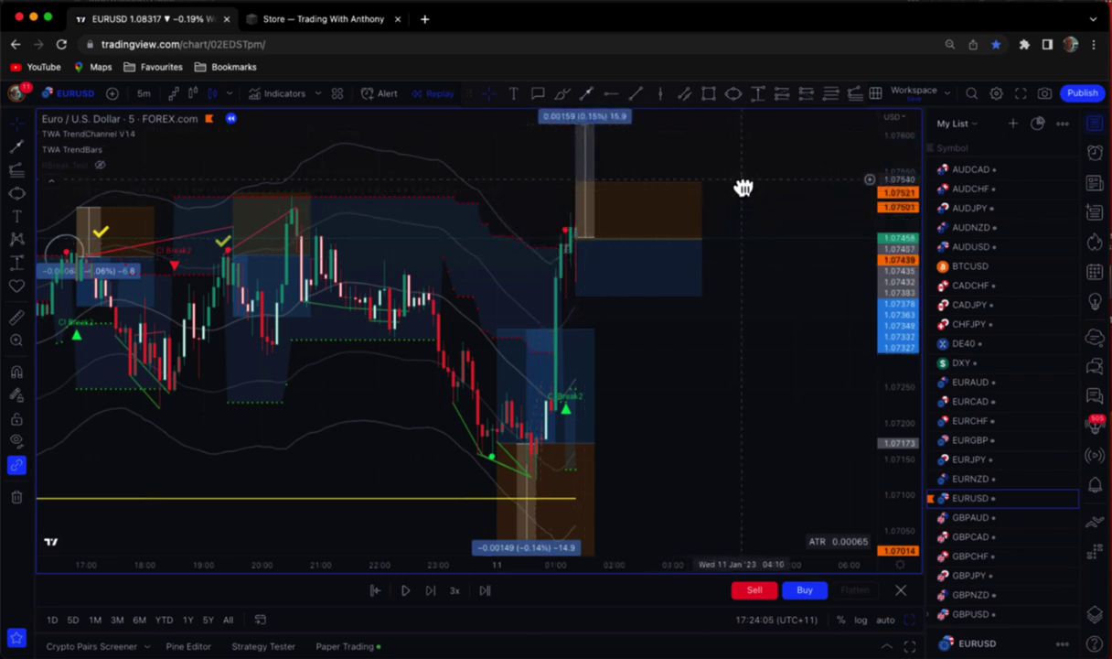
Set the new short position's stop to 1.07617 and target to 1.07297, and narrow the position slightly.
{"action": "left_click_drag", "start_coordinate": [743, 192], "coordinate": [742, 222]}
{"action": "left_click_drag", "start_coordinate": [577, 214], "coordinate": [574, 155]}
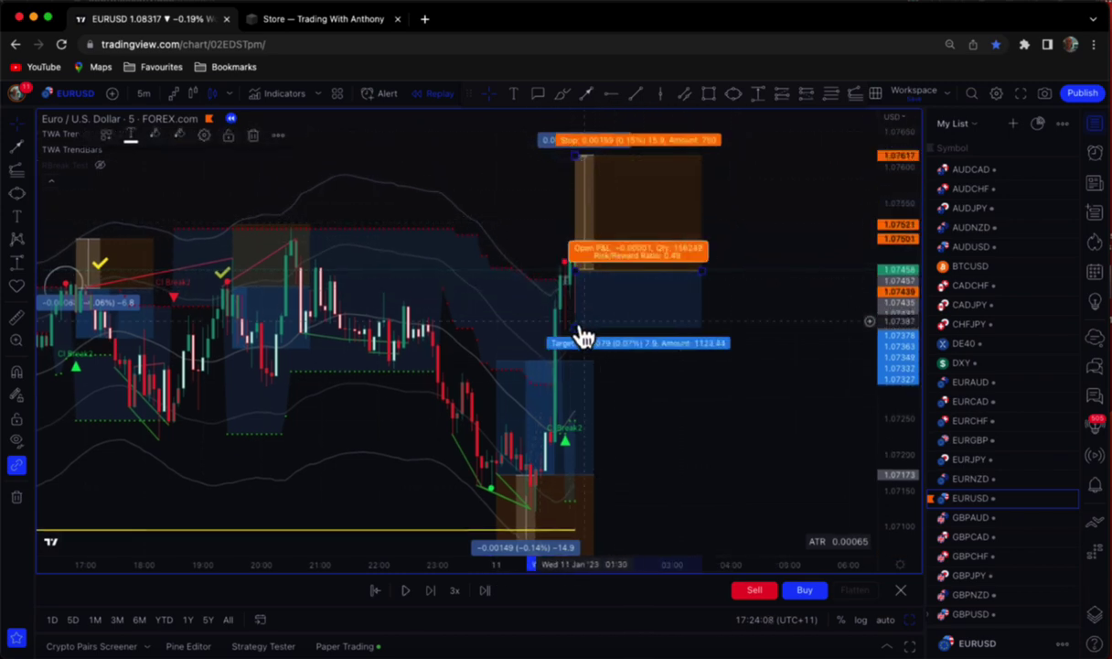
{"action": "left_click_drag", "start_coordinate": [577, 331], "coordinate": [581, 387]}
{"action": "left_click_drag", "start_coordinate": [706, 274], "coordinate": [695, 274]}
{"action": "left_click", "coordinate": [756, 211]}
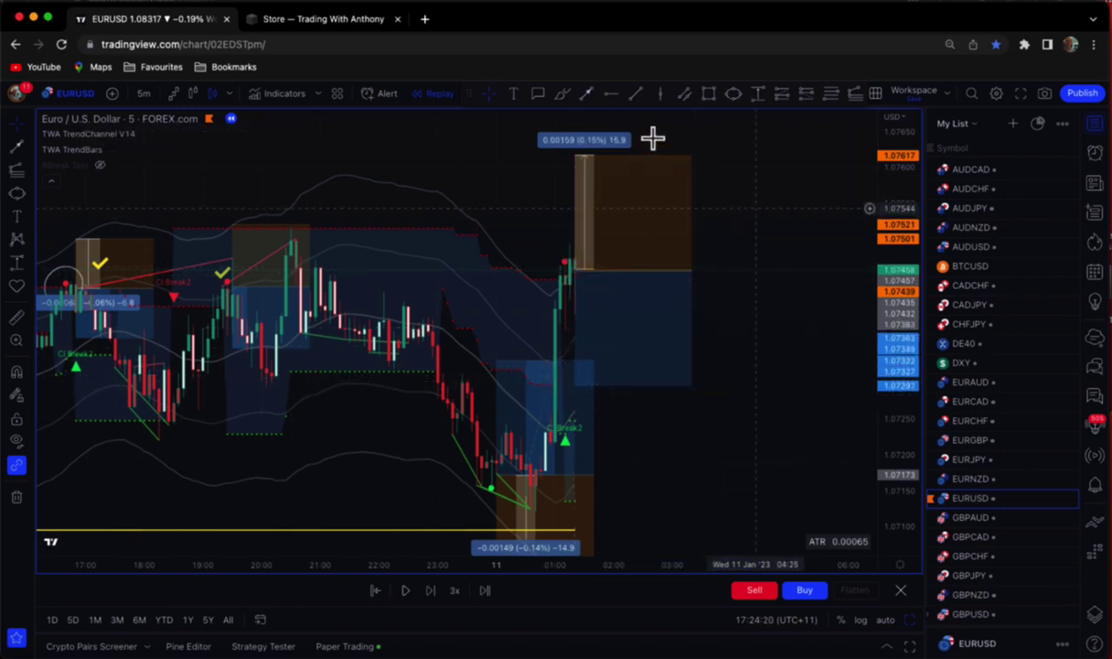
Draw a horizontal ray from the new short position's target level at 1.07297.
{"action": "left_click", "coordinate": [611, 94]}
{"action": "left_click", "coordinate": [575, 385]}
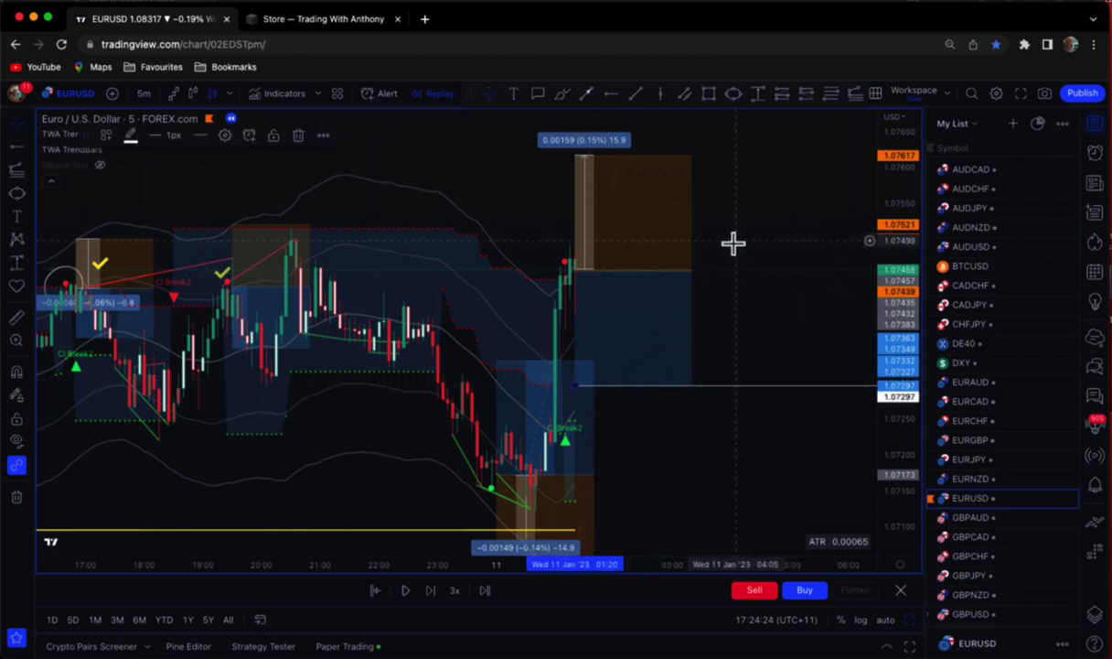
{"action": "left_click", "coordinate": [738, 229]}
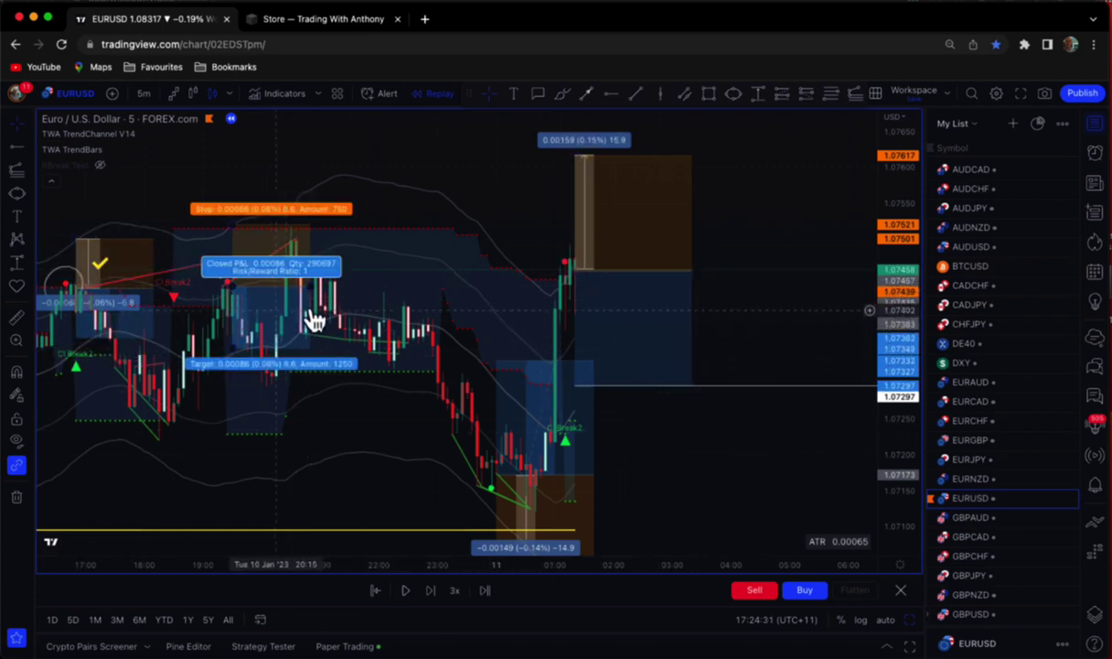
Draw a horizontal parallel channel around the sideways price action from about 19:30 to 22:25 on 10 January.
{"action": "left_click_drag", "start_coordinate": [762, 245], "coordinate": [794, 205]}
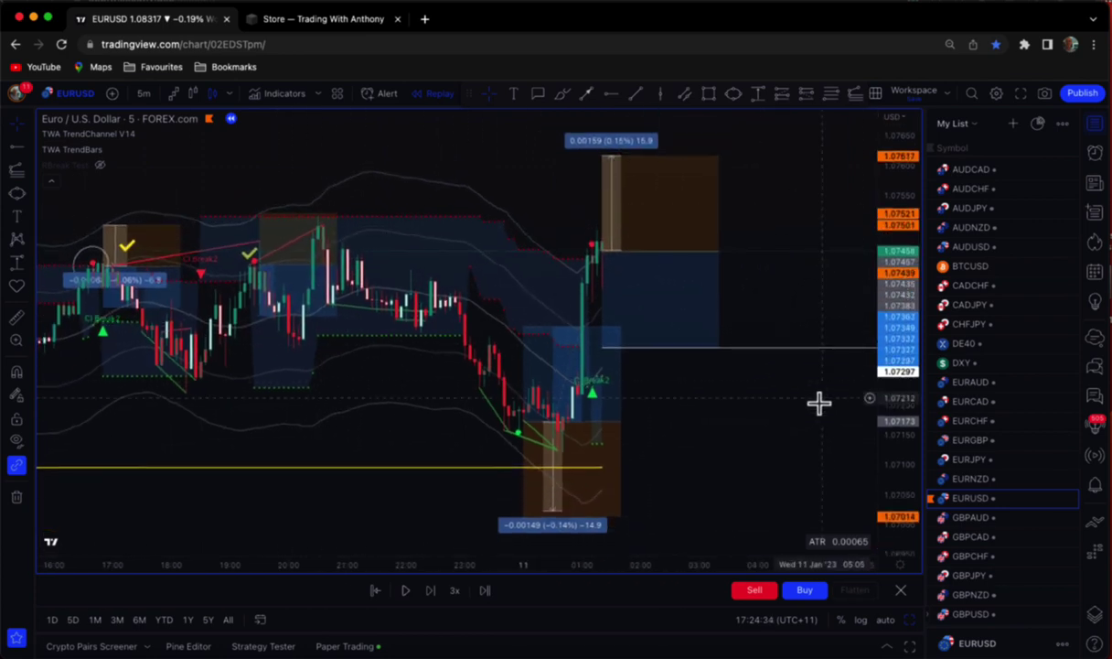
{"action": "scroll", "coordinate": [566, 404], "scroll_direction": "down", "scroll_amount": 2}
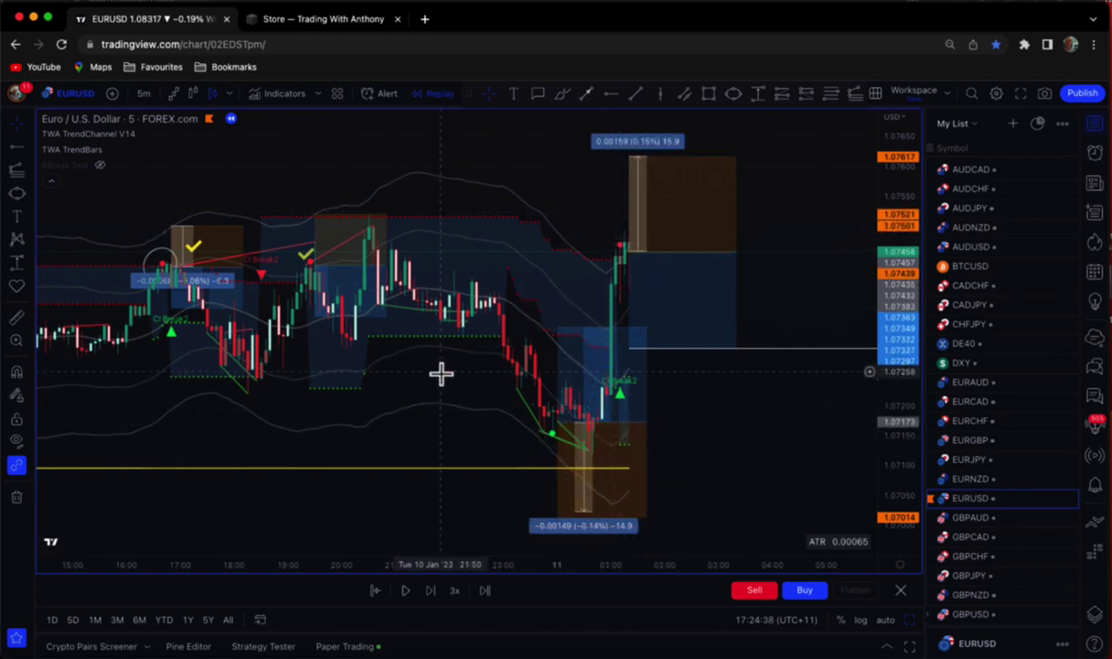
{"action": "left_click_drag", "start_coordinate": [441, 374], "coordinate": [449, 382]}
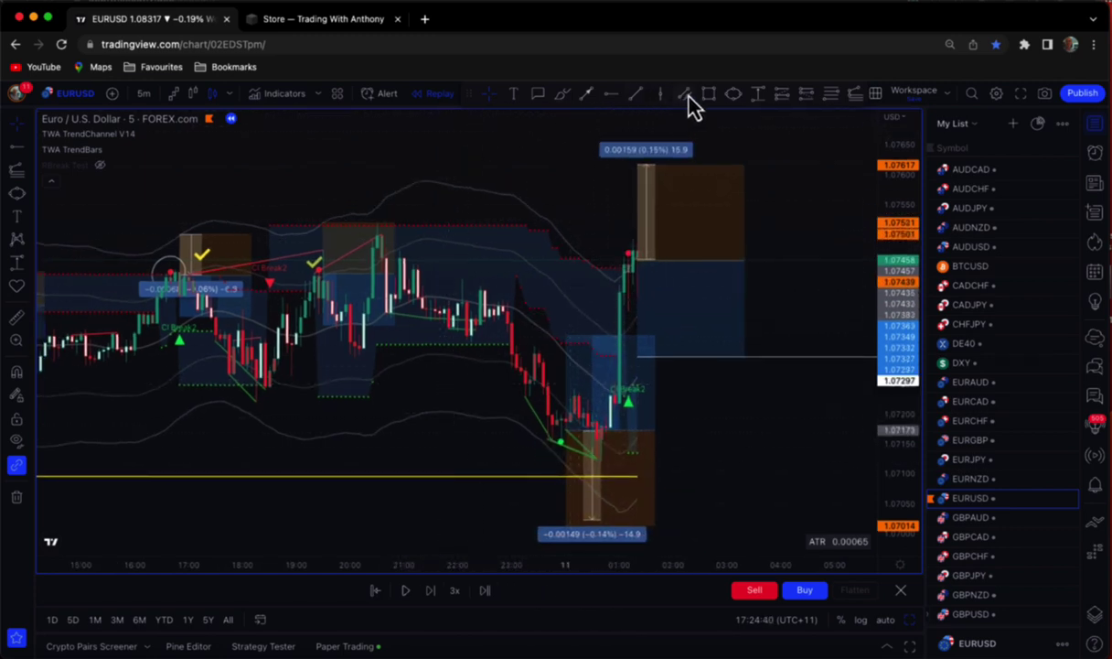
{"action": "left_click", "coordinate": [685, 95]}
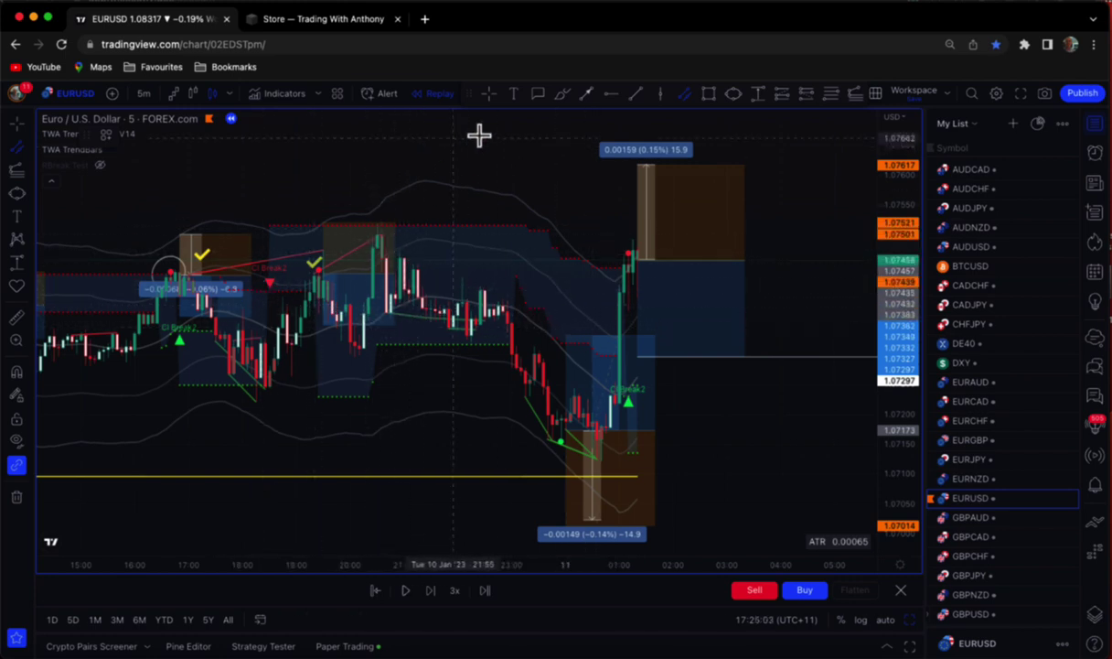
{"action": "left_click", "coordinate": [323, 268]}
{"action": "left_click", "coordinate": [480, 265]}
{"action": "left_click", "coordinate": [483, 335]}
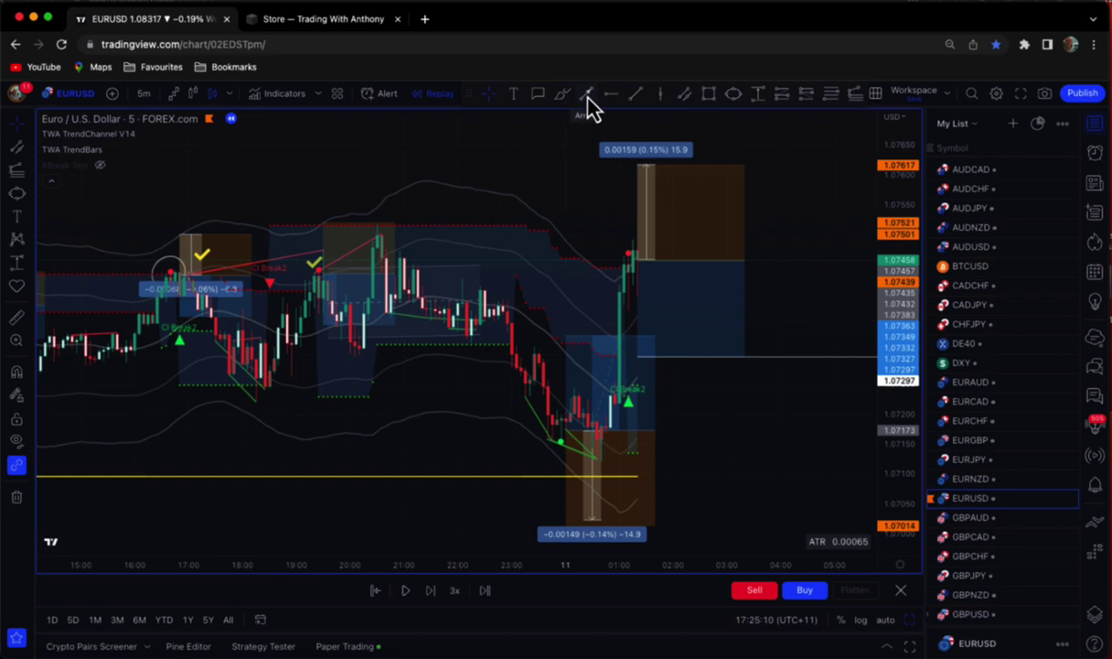
Draw one arrow from the channel down toward the price low and a second arrow from there steeply upward.
{"action": "left_click", "coordinate": [590, 96]}
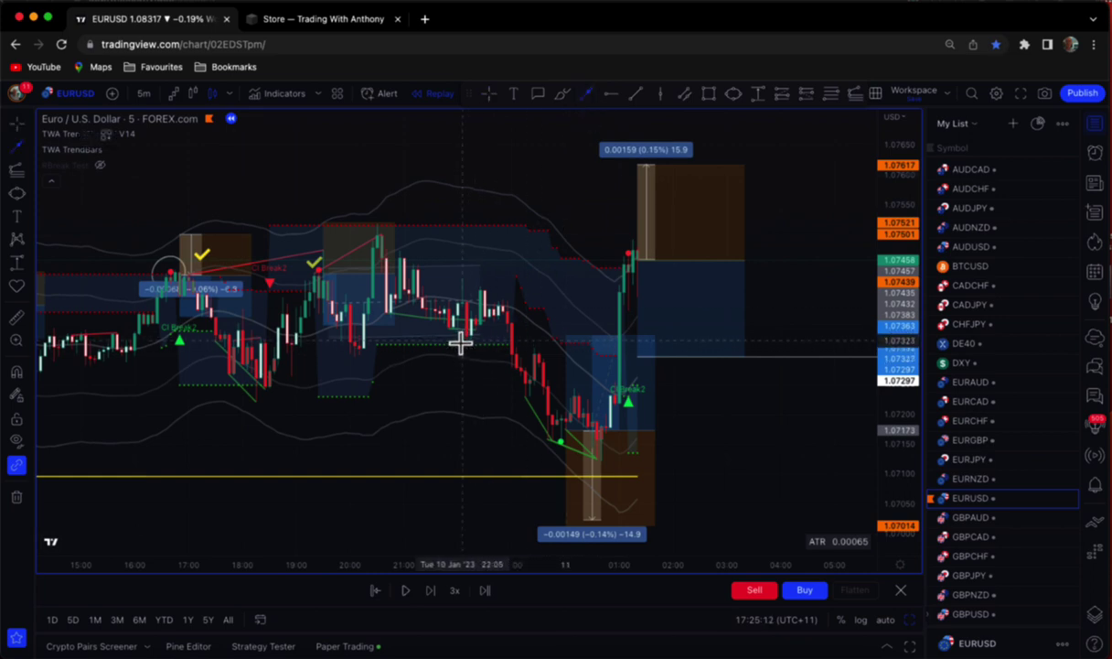
{"action": "mouse_move", "coordinate": [460, 341]}
{"action": "left_mouse_down"}
{"action": "mouse_move", "coordinate": [497, 438]}
{"action": "mouse_move", "coordinate": [600, 168]}
{"action": "left_mouse_up"}
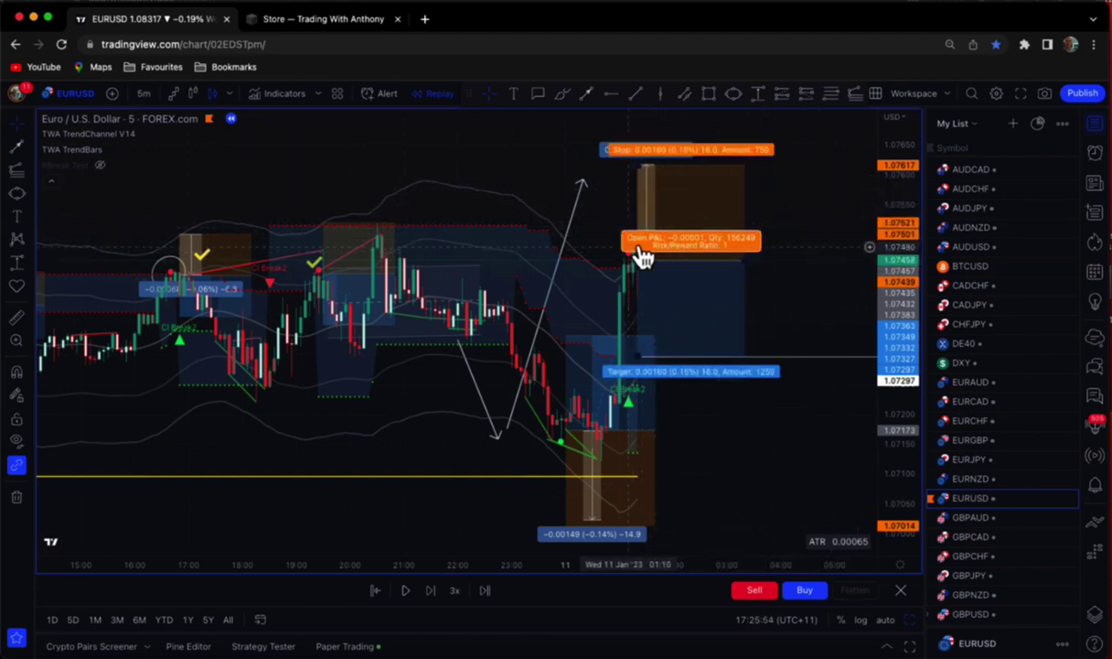
Run the bar replay past the red sell signal and pause it at about 02:25 on 11 January.
{"action": "left_click_drag", "start_coordinate": [804, 188], "coordinate": [807, 197]}
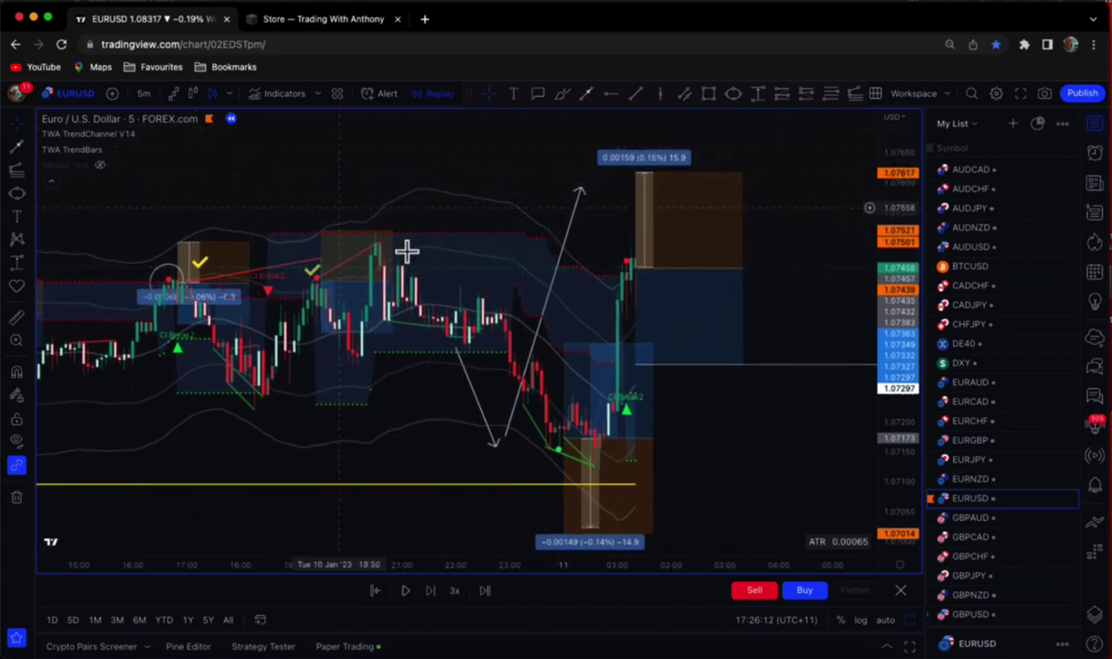
{"action": "left_click", "coordinate": [409, 592]}
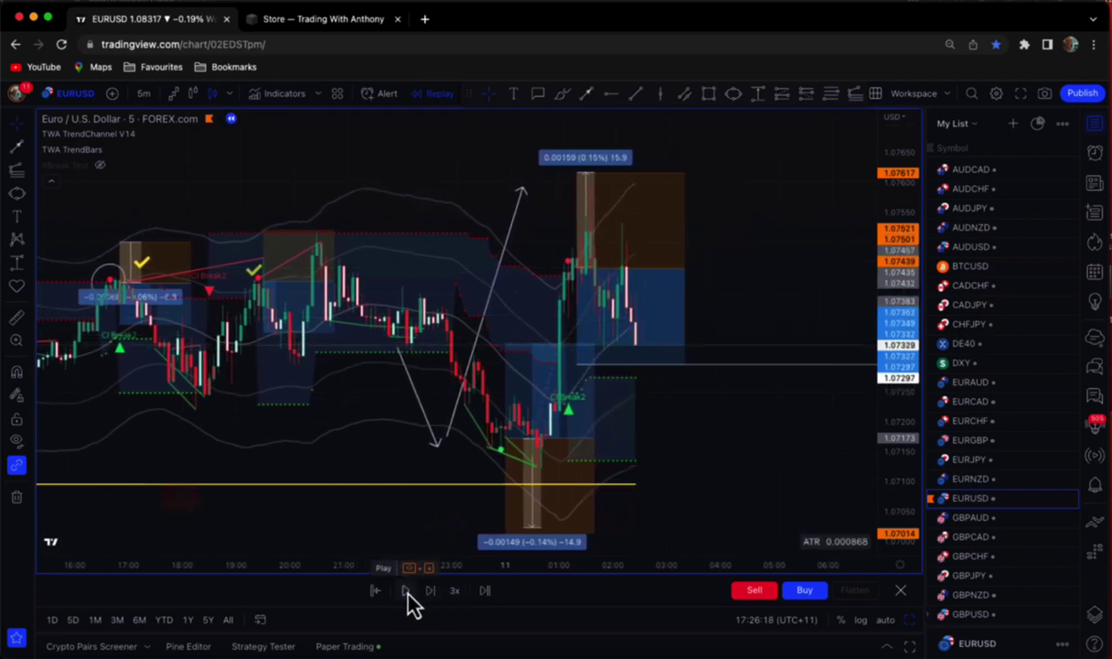
{"action": "left_click", "coordinate": [408, 594]}
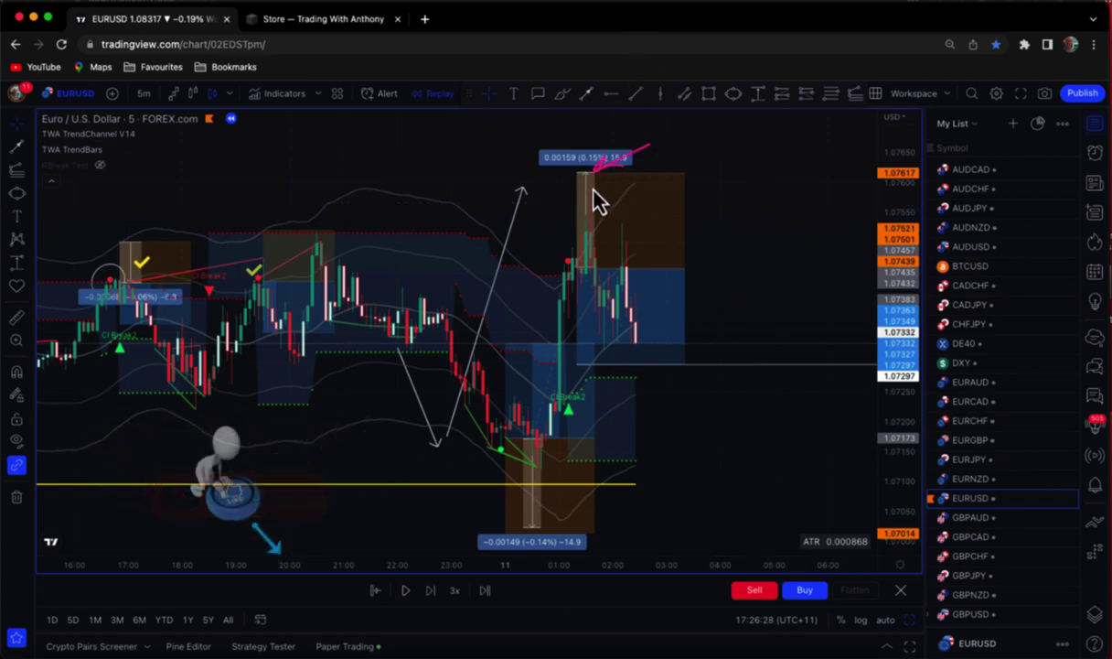
{"action": "mouse_move", "coordinate": [417, 264]}
{"action": "left_mouse_down"}
{"action": "mouse_move", "coordinate": [359, 278]}
{"action": "mouse_move", "coordinate": [402, 308]}
{"action": "left_mouse_up"}
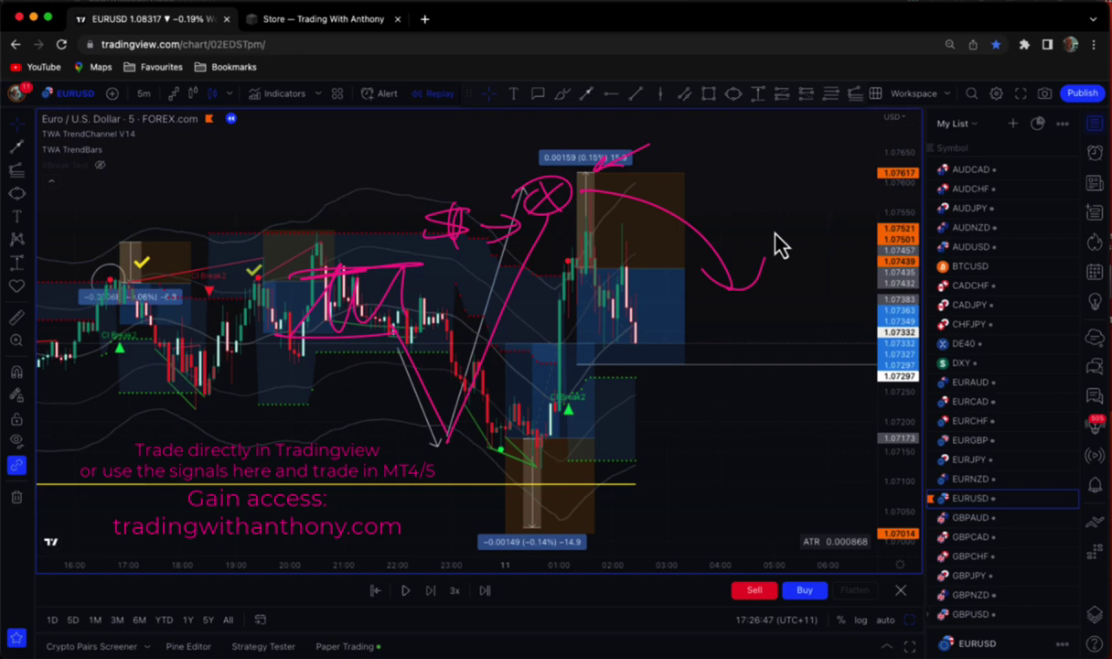
{"action": "key", "text": "Escape"}
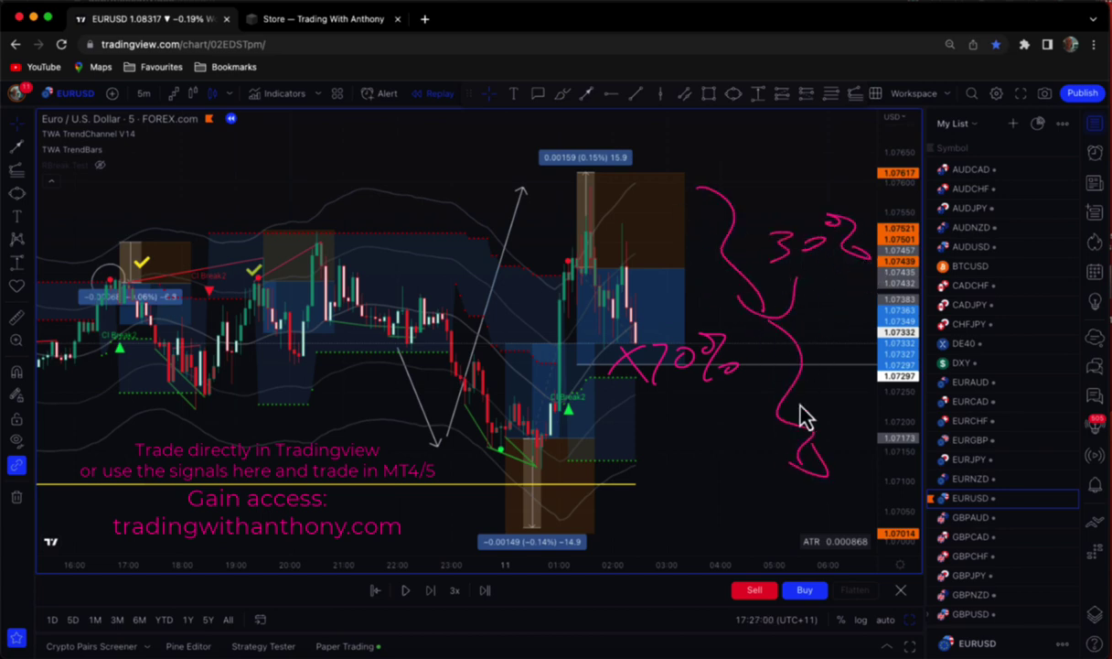
{"action": "key", "text": "Escape"}
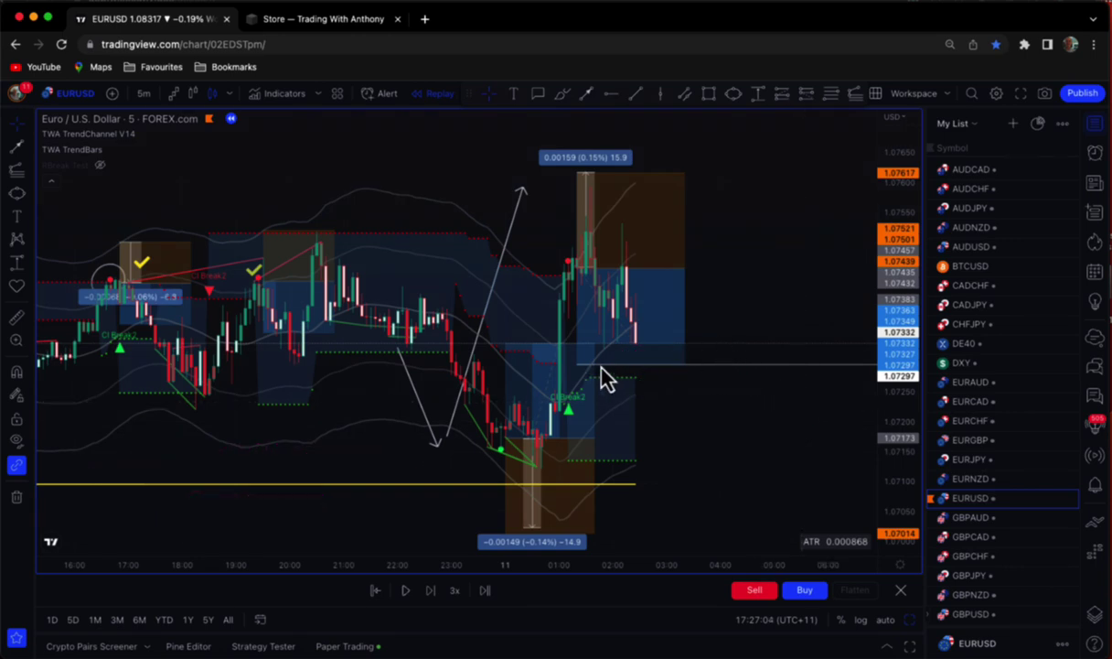
Replay until price passes the short's 1.07297 target and mark that trade with a yellow check mark beside the red sell signal.
{"action": "left_click", "coordinate": [405, 590]}
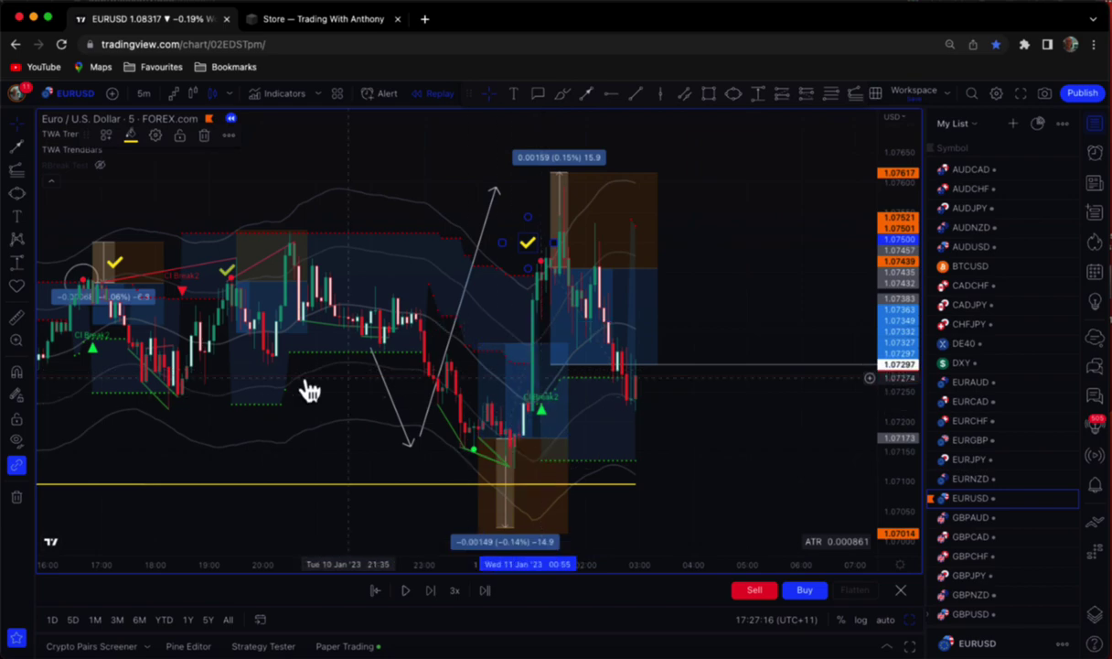
{"action": "scroll", "coordinate": [314, 417], "scroll_direction": "down", "scroll_amount": 6}
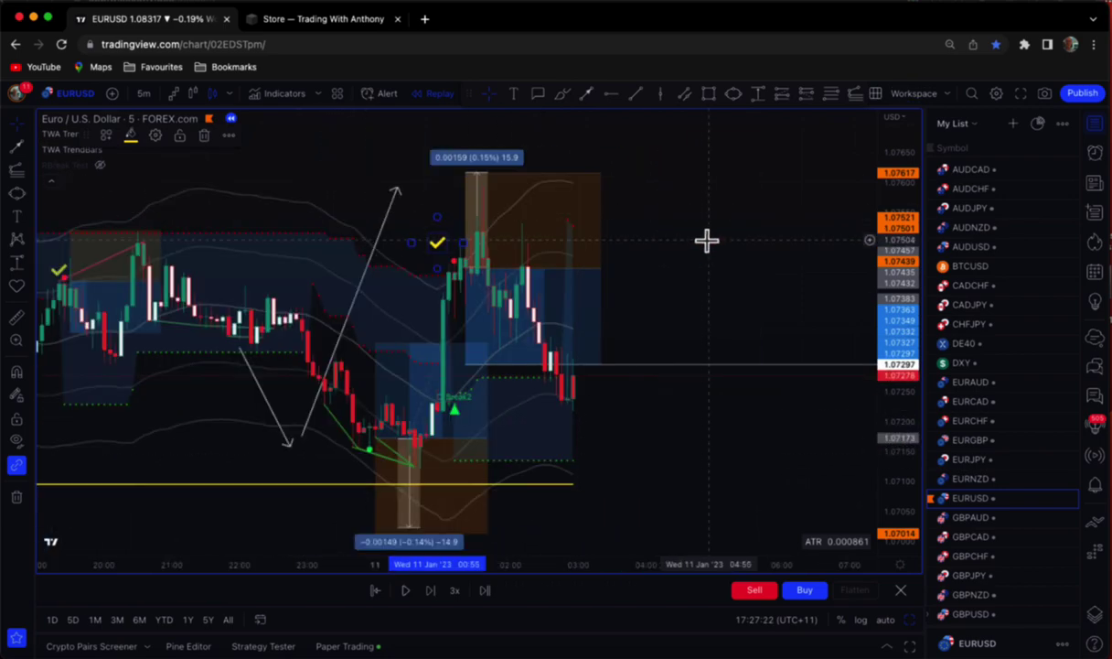
{"action": "left_click", "coordinate": [707, 240]}
Run the bar replay on to the next red sell signal and pause it at about 12:00 on 11 January.
{"action": "left_click_drag", "start_coordinate": [690, 241], "coordinate": [723, 254]}
{"action": "scroll", "coordinate": [762, 246], "scroll_direction": "down", "scroll_amount": 2}
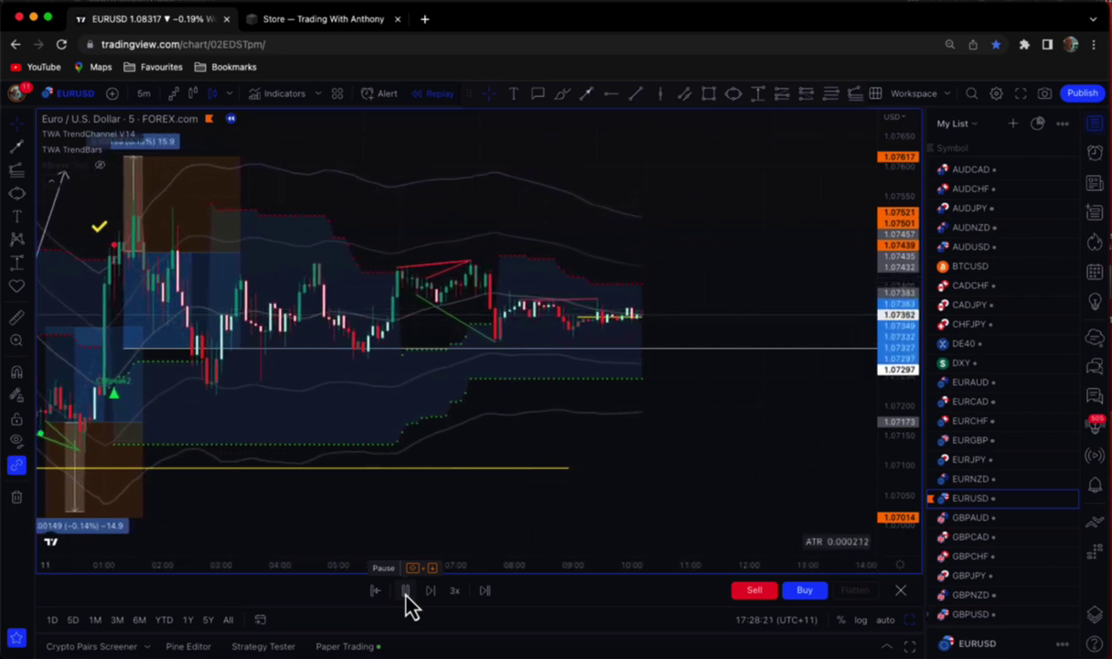
{"action": "left_click", "coordinate": [407, 595]}
{"action": "left_click", "coordinate": [406, 593]}
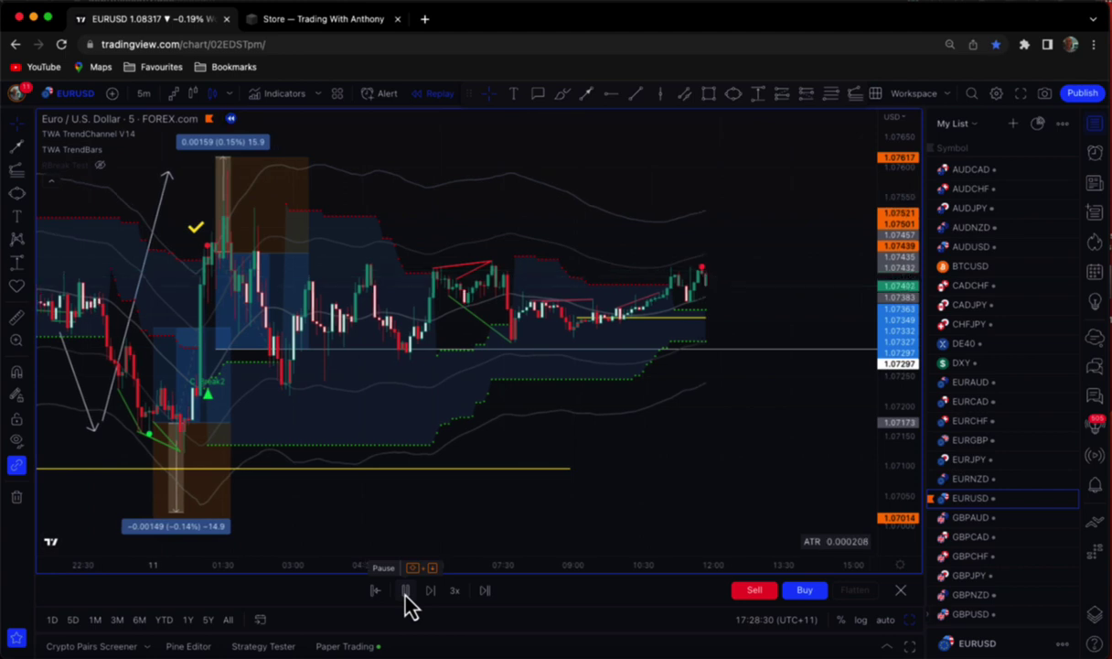
{"action": "left_click", "coordinate": [407, 593]}
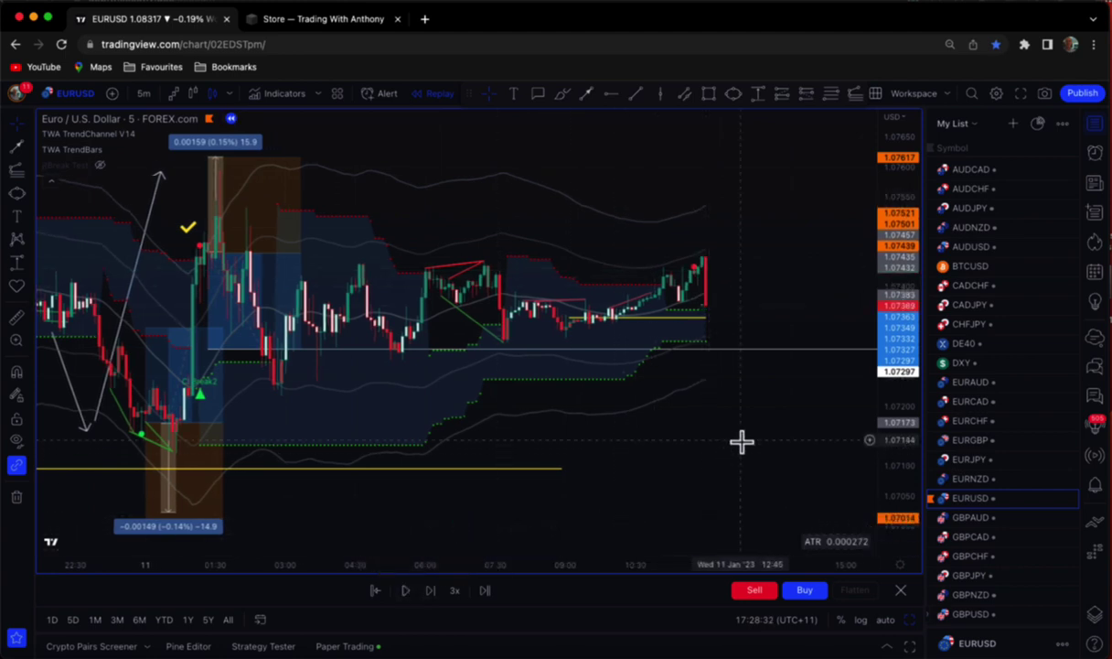
Draw a short position after the red sell signal near noon with entry 1.07429, stop 1.07523 and target 1.07335.
{"action": "scroll", "coordinate": [640, 388], "scroll_direction": "up", "scroll_amount": 1}
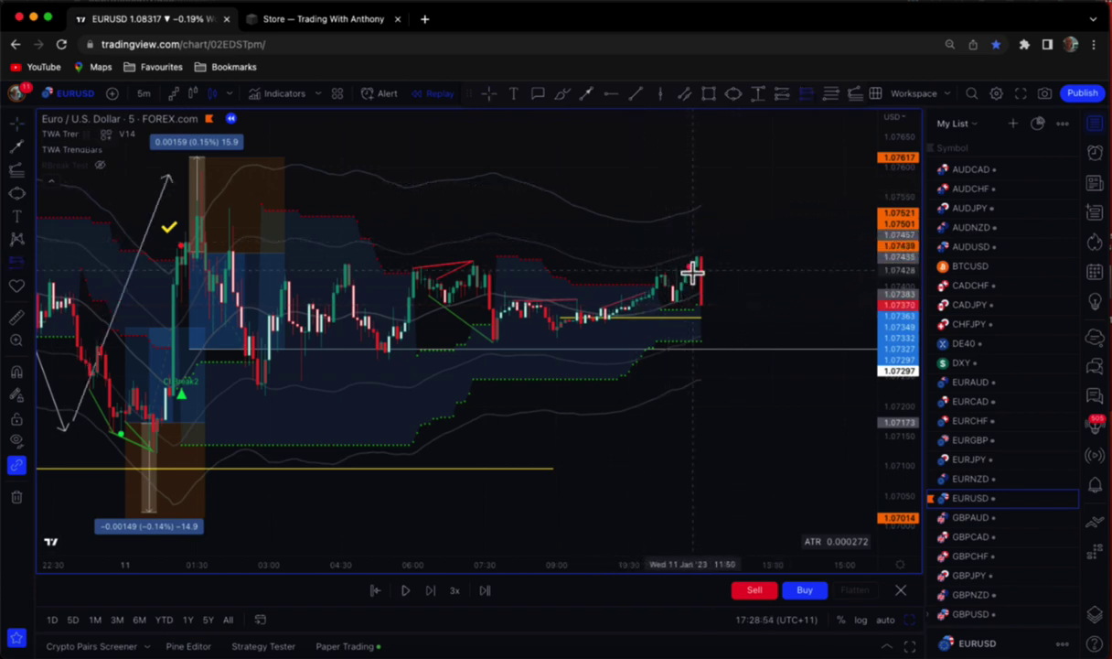
{"action": "left_click", "coordinate": [700, 270]}
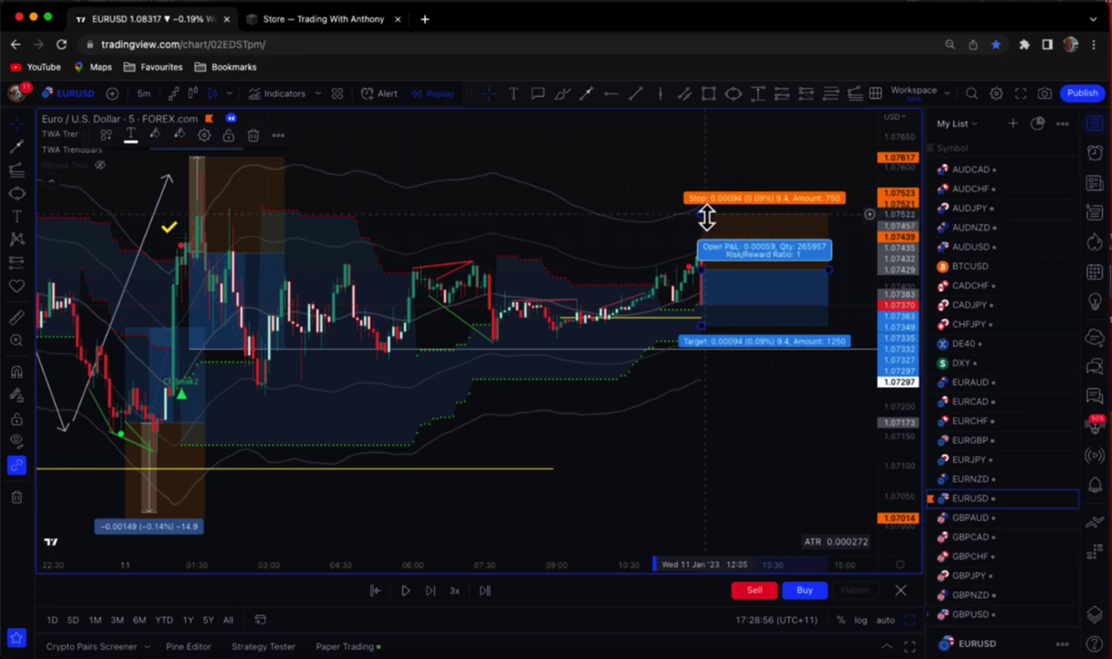
{"action": "left_click_drag", "start_coordinate": [636, 238], "coordinate": [556, 169]}
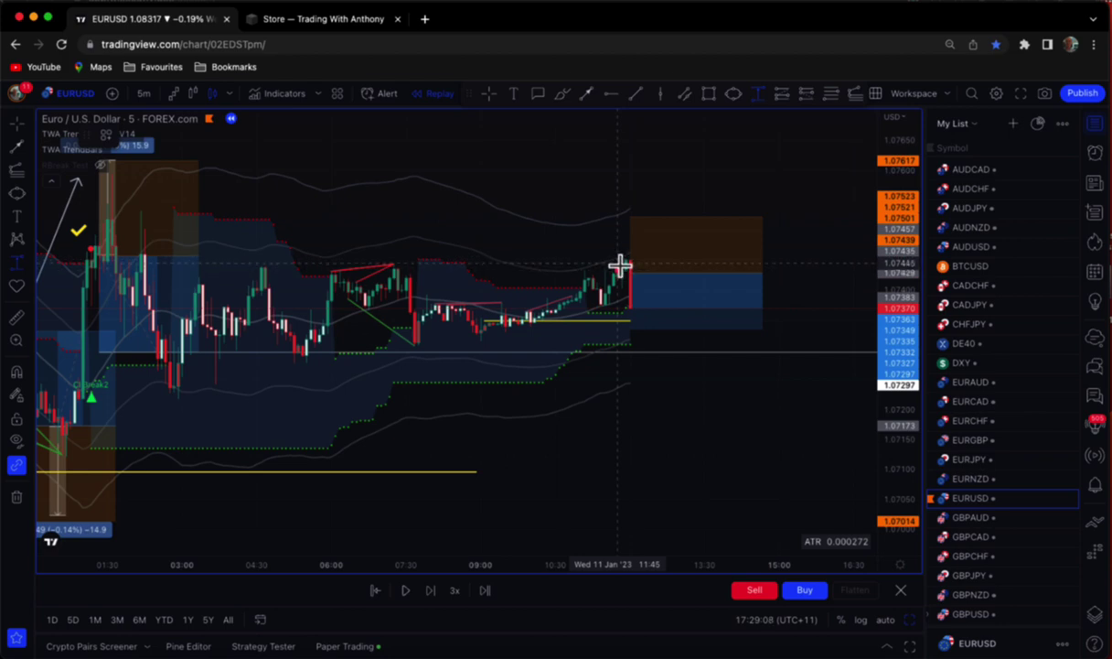
Draw a price range of about 0.00066, move it above the noon short's entry, and set stop 1.07496 and target 1.07158.
{"action": "left_click", "coordinate": [588, 314]}
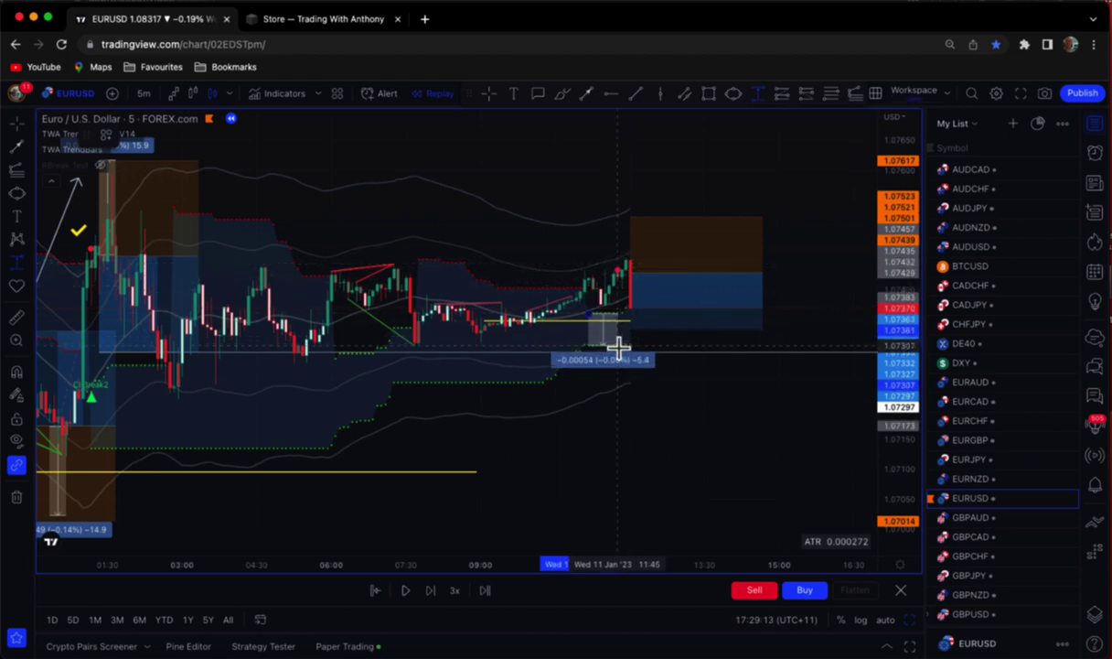
{"action": "left_click", "coordinate": [619, 355]}
{"action": "left_click_drag", "start_coordinate": [610, 318], "coordinate": [628, 236]}
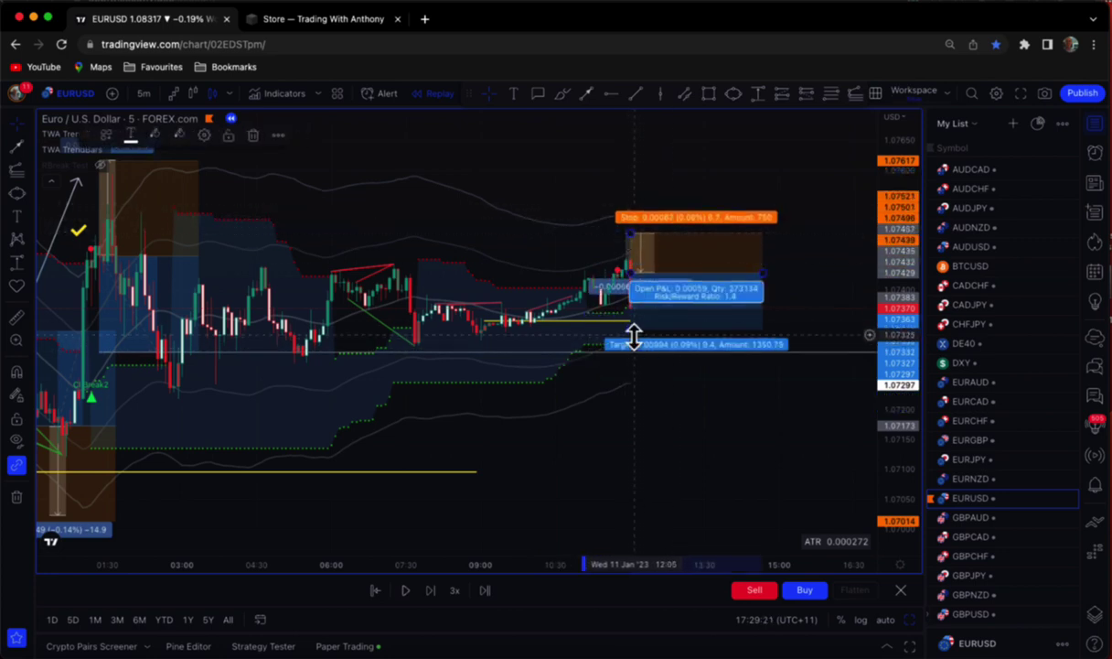
{"action": "left_click_drag", "start_coordinate": [636, 340], "coordinate": [638, 443]}
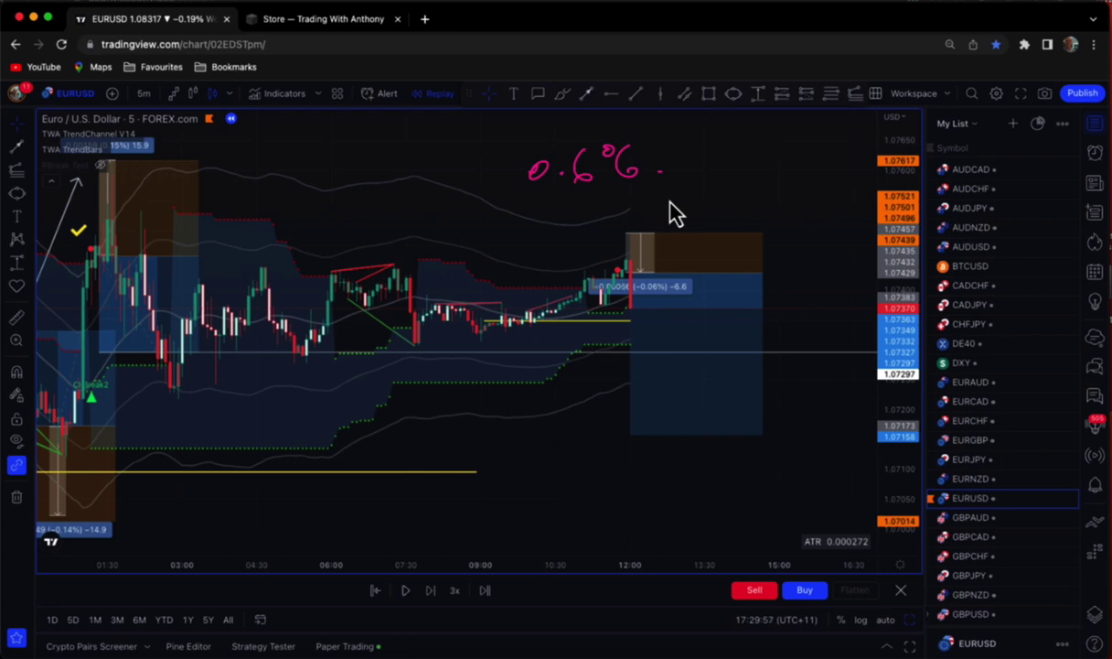
{"action": "left_click_drag", "start_coordinate": [728, 244], "coordinate": [719, 265]}
{"action": "left_click_drag", "start_coordinate": [141, 232], "coordinate": [170, 217]}
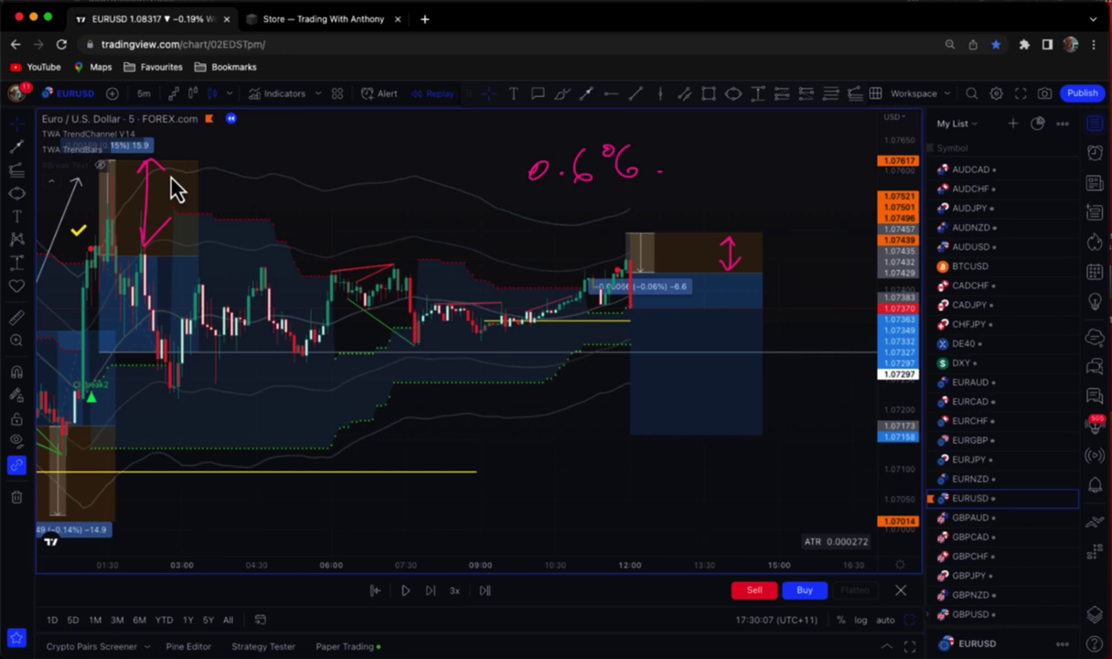
{"action": "key", "text": "Escape"}
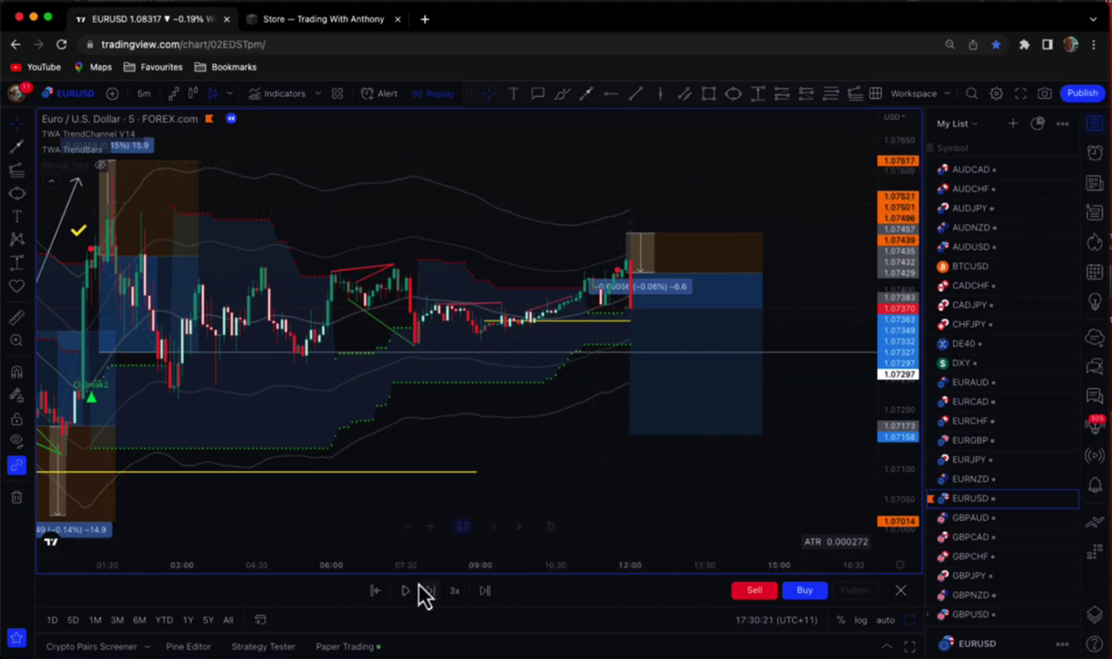
Mark the earlier long trade with a yellow check mark beside its green buy signal near midnight on 11 January.
{"action": "left_click_drag", "start_coordinate": [523, 430], "coordinate": [561, 425]}
{"action": "scroll", "coordinate": [675, 507], "scroll_direction": "down", "scroll_amount": 3}
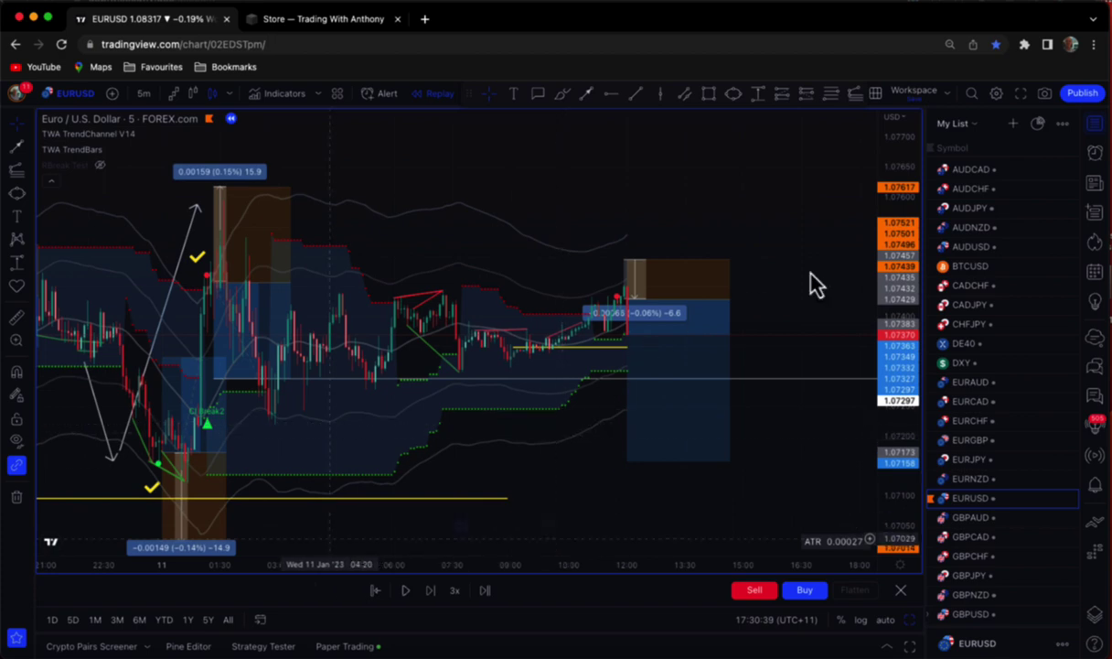
Replay to about 13:05, narrow the noon short position to end near 12:35, and mark it with a yellow check mark.
{"action": "scroll", "coordinate": [789, 242], "scroll_direction": "up", "scroll_amount": 3}
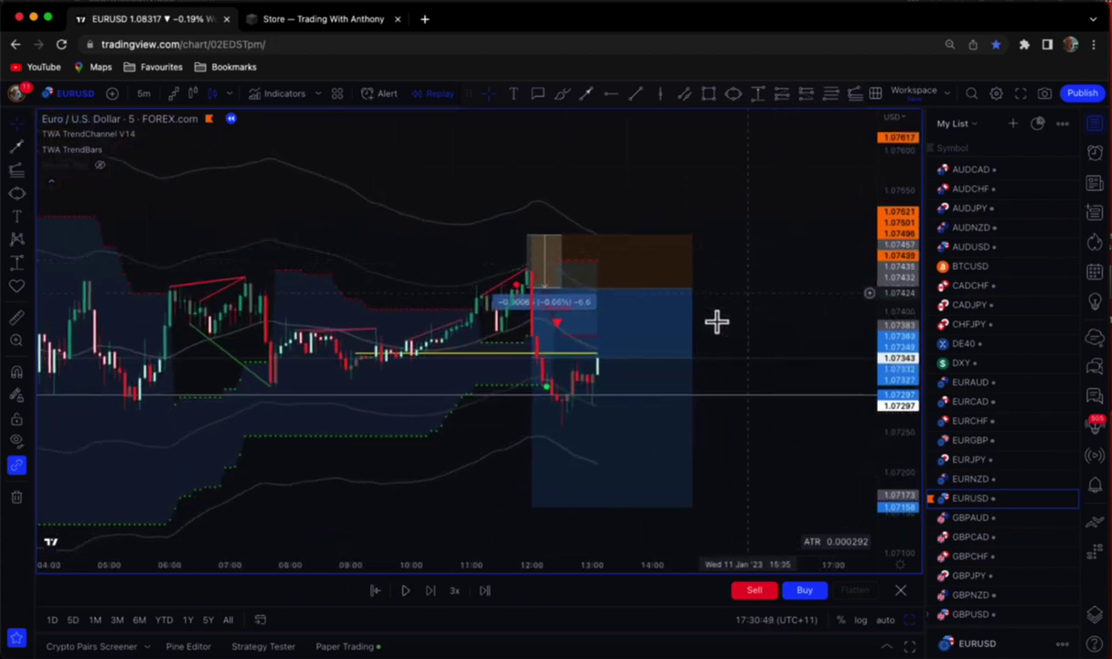
{"action": "mouse_move", "coordinate": [549, 392]}
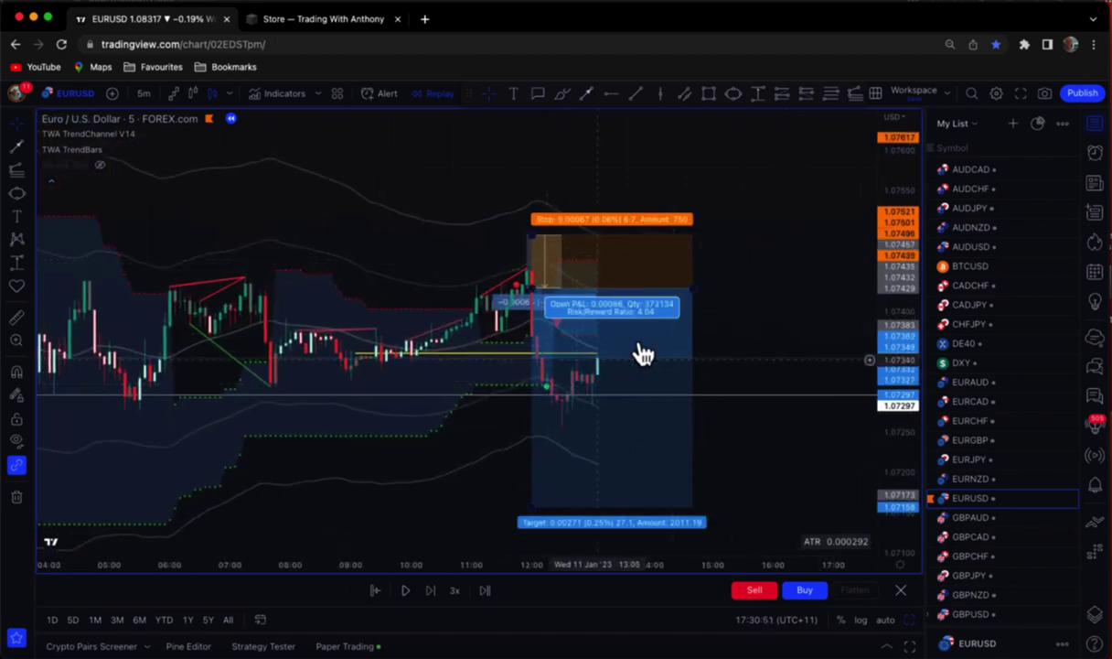
{"action": "left_click_drag", "start_coordinate": [694, 291], "coordinate": [567, 297]}
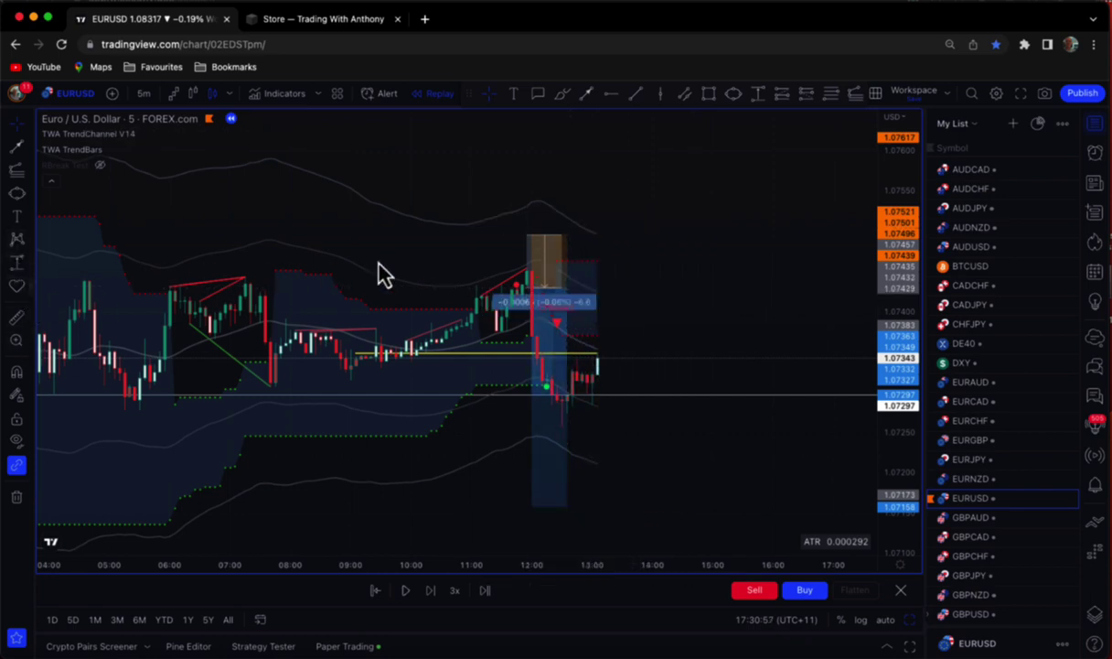
{"action": "left_click", "coordinate": [504, 260]}
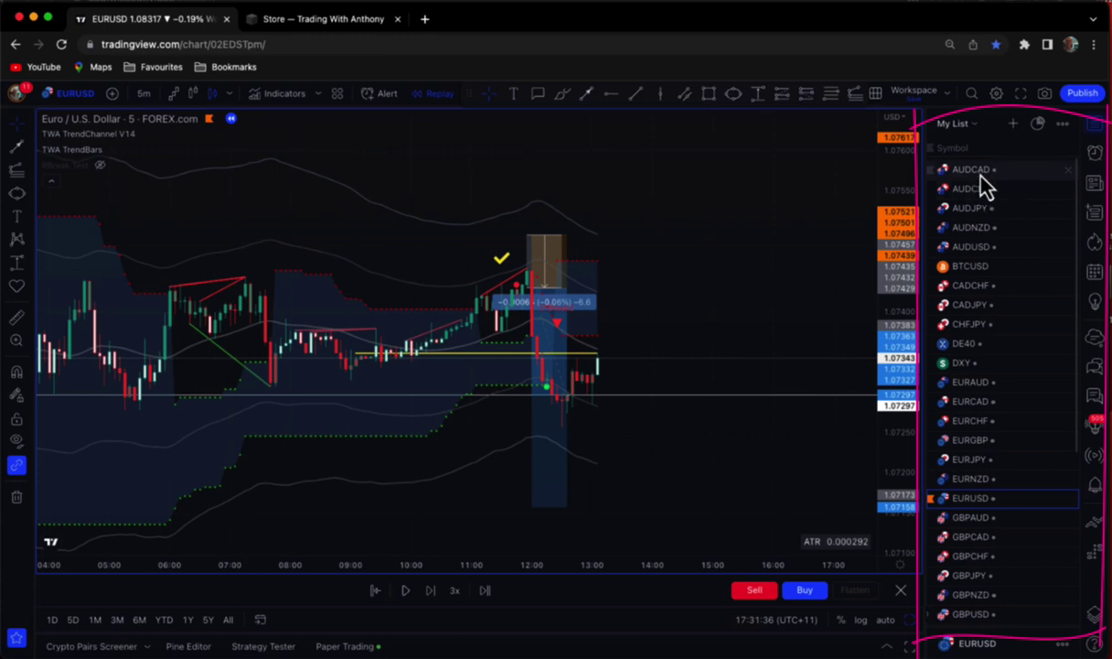
Run the bar replay past the late-evening red sell signal and pause it at about 23:10 on 11 January.
{"action": "left_click", "coordinate": [932, 171]}
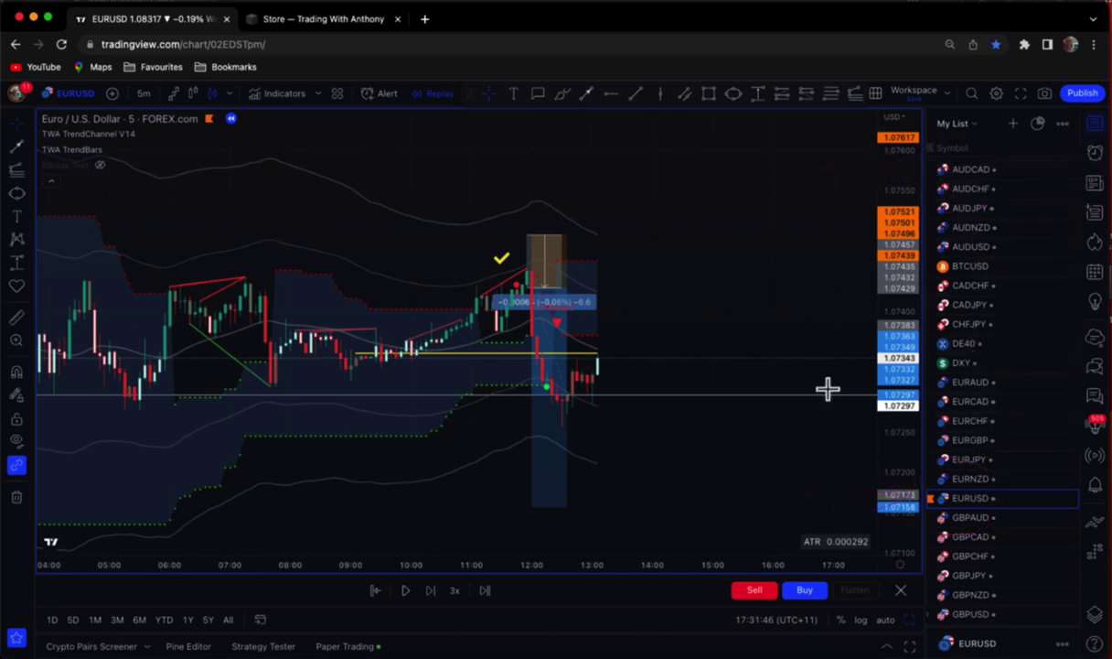
{"action": "left_click_drag", "start_coordinate": [782, 313], "coordinate": [808, 317]}
{"action": "left_click_drag", "start_coordinate": [897, 304], "coordinate": [897, 220]}
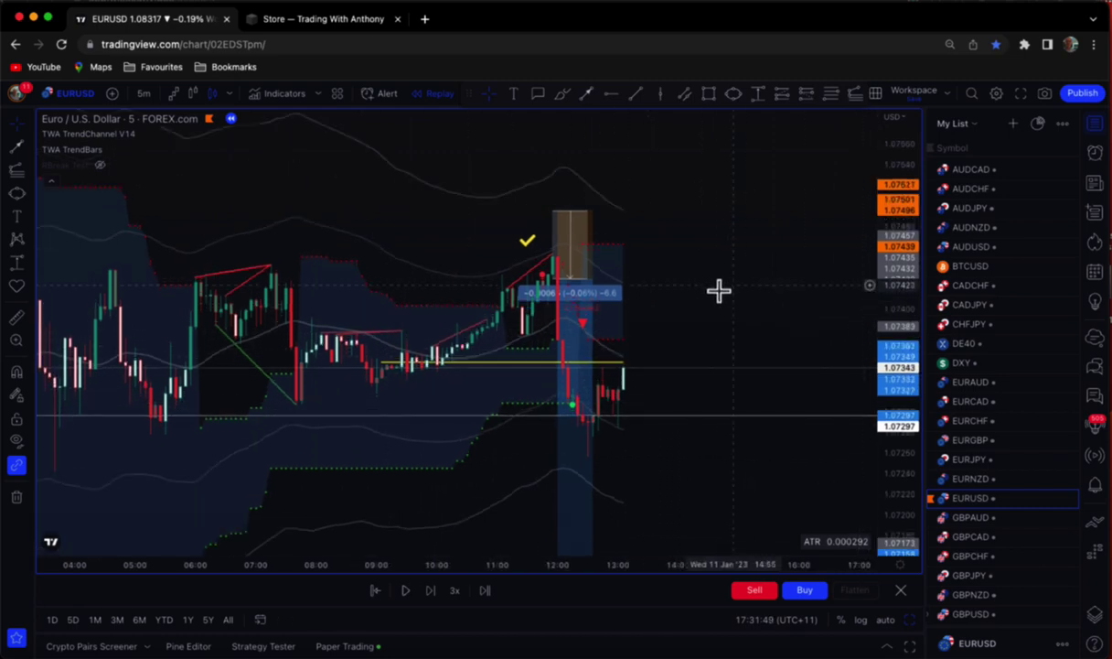
{"action": "scroll", "coordinate": [705, 291], "scroll_direction": "up", "scroll_amount": 1}
{"action": "left_click_drag", "start_coordinate": [703, 262], "coordinate": [725, 257]}
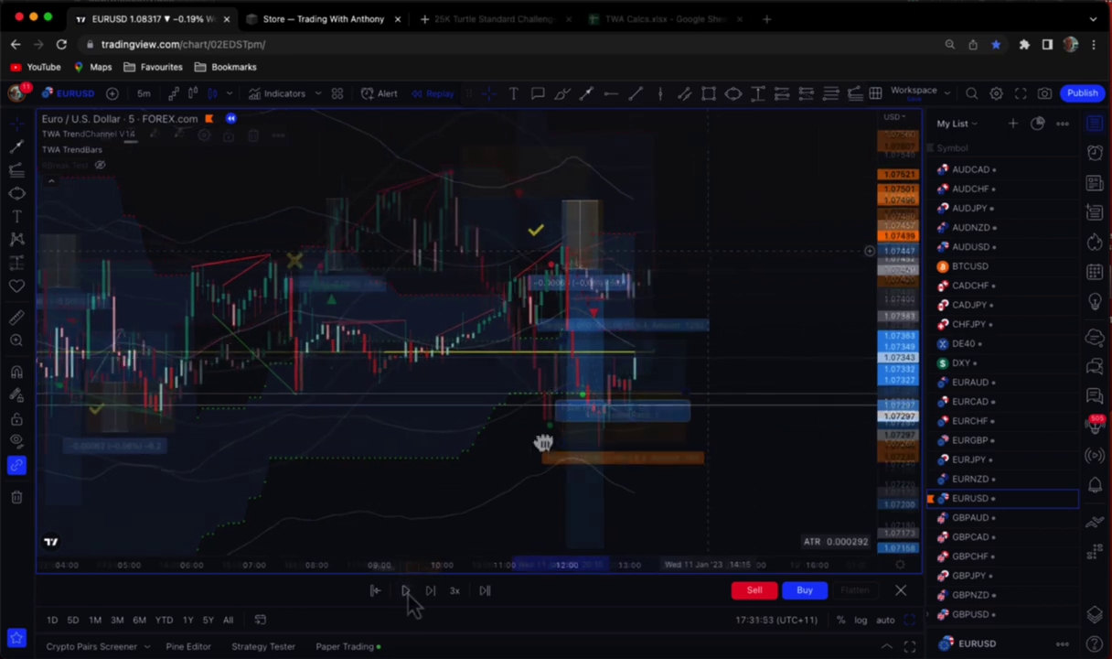
{"action": "left_click", "coordinate": [406, 590]}
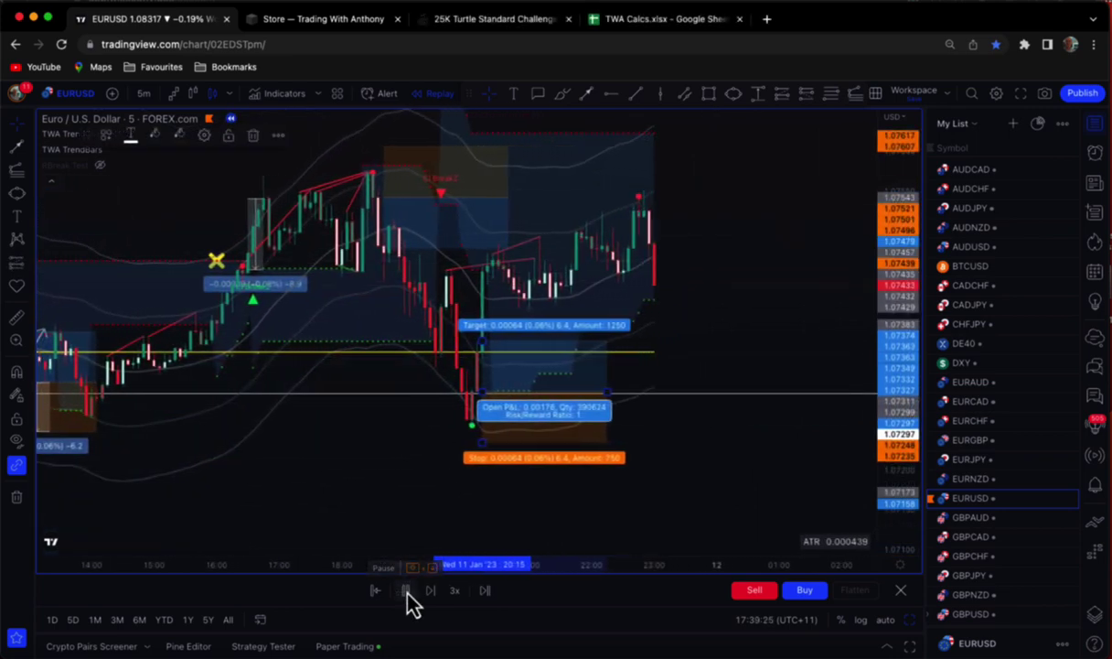
{"action": "left_click", "coordinate": [407, 591]}
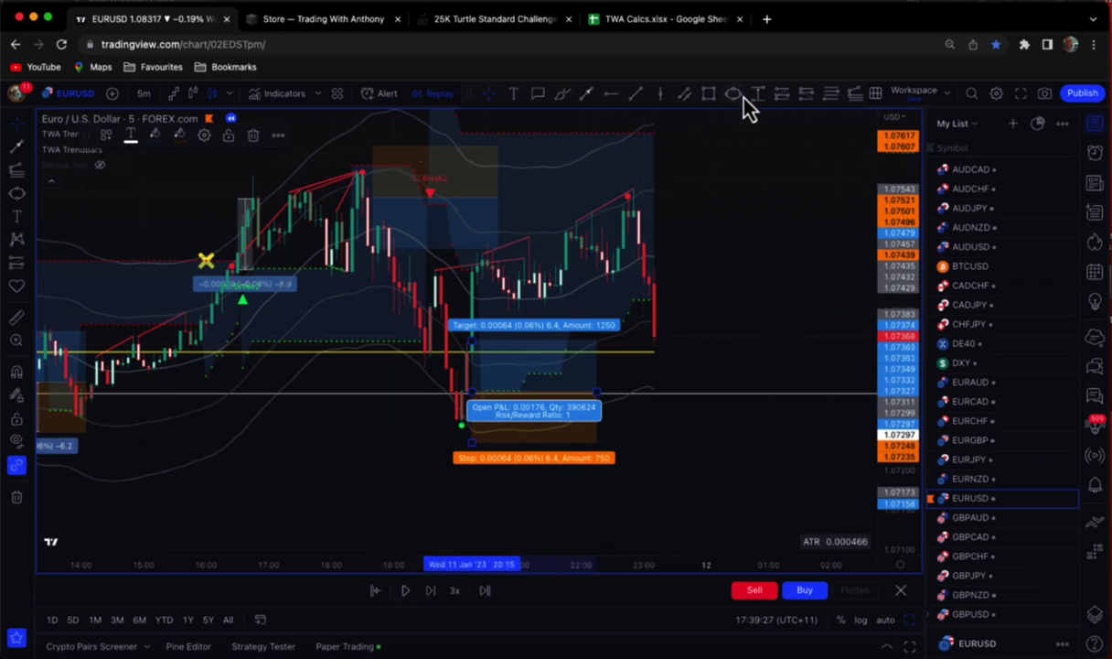
Draw a short position at the late-evening red sell signal with entry 1.07522, stop 1.07635 and target 1.07408.
{"action": "left_click", "coordinate": [806, 95]}
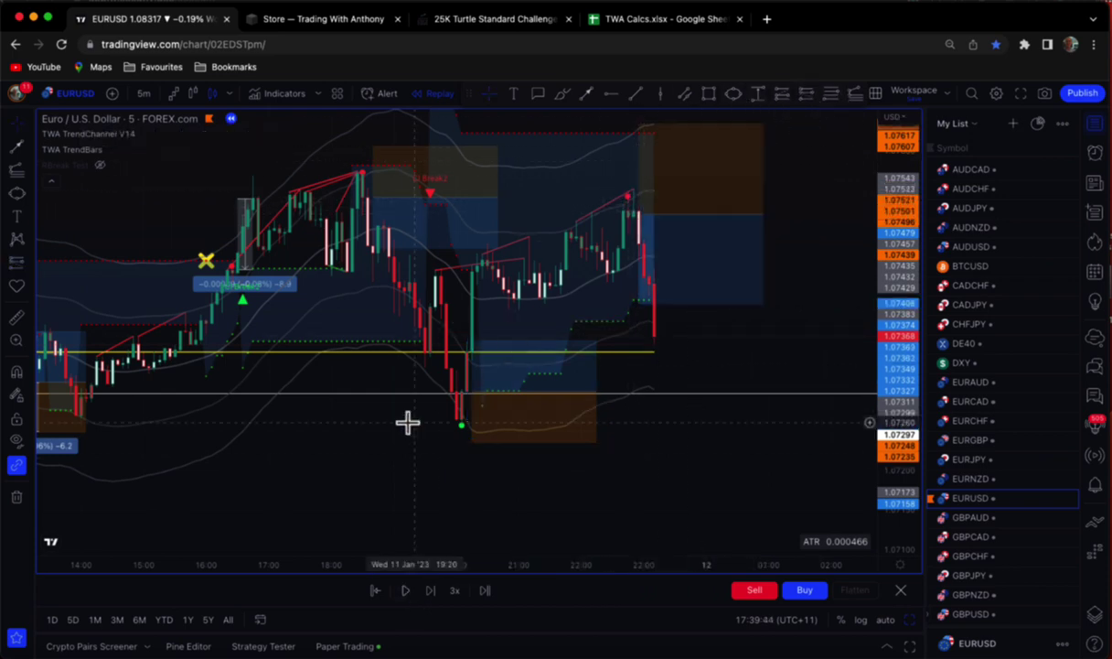
{"action": "left_click_drag", "start_coordinate": [362, 367], "coordinate": [449, 395]}
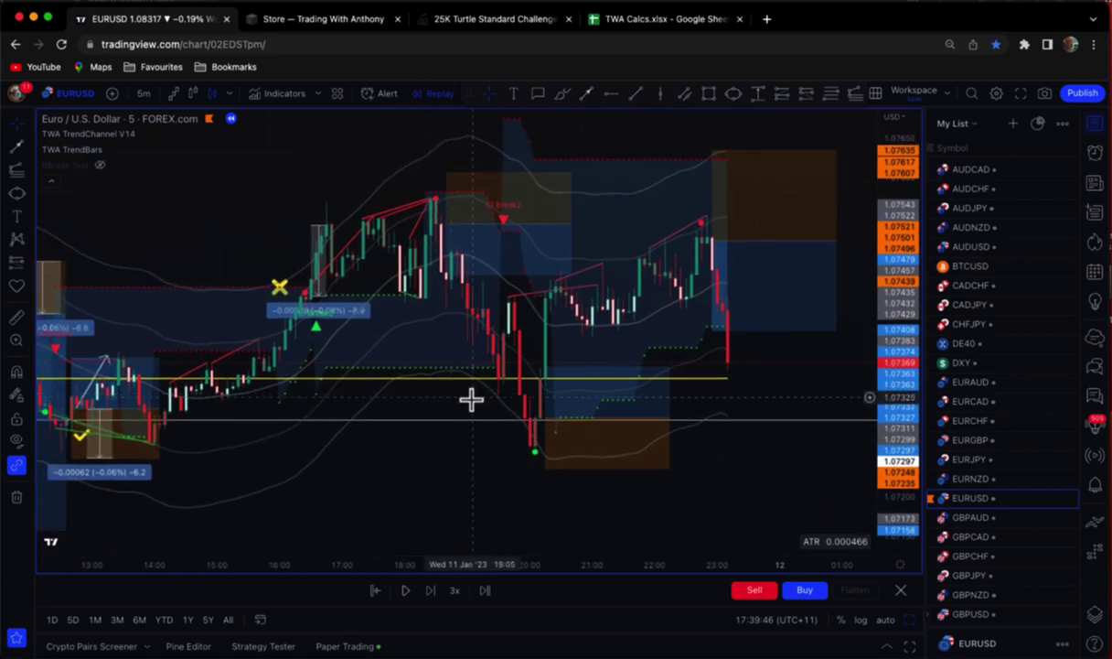
{"action": "left_click_drag", "start_coordinate": [207, 218], "coordinate": [580, 171]}
{"action": "left_click_drag", "start_coordinate": [261, 216], "coordinate": [461, 239]}
{"action": "scroll", "coordinate": [340, 213], "scroll_direction": "left", "scroll_amount": 10}
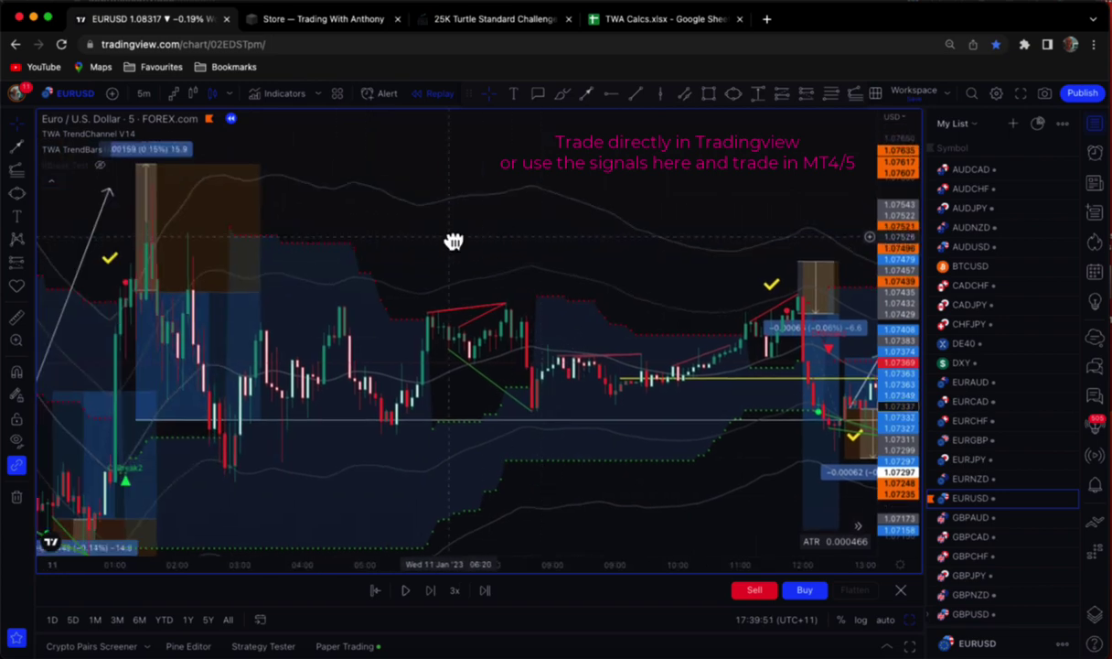
Show the list of alerts and open the TWA TrendChannel V14 "Extended" alert on EURUSD 5m for editing.
{"action": "left_click", "coordinate": [1095, 152]}
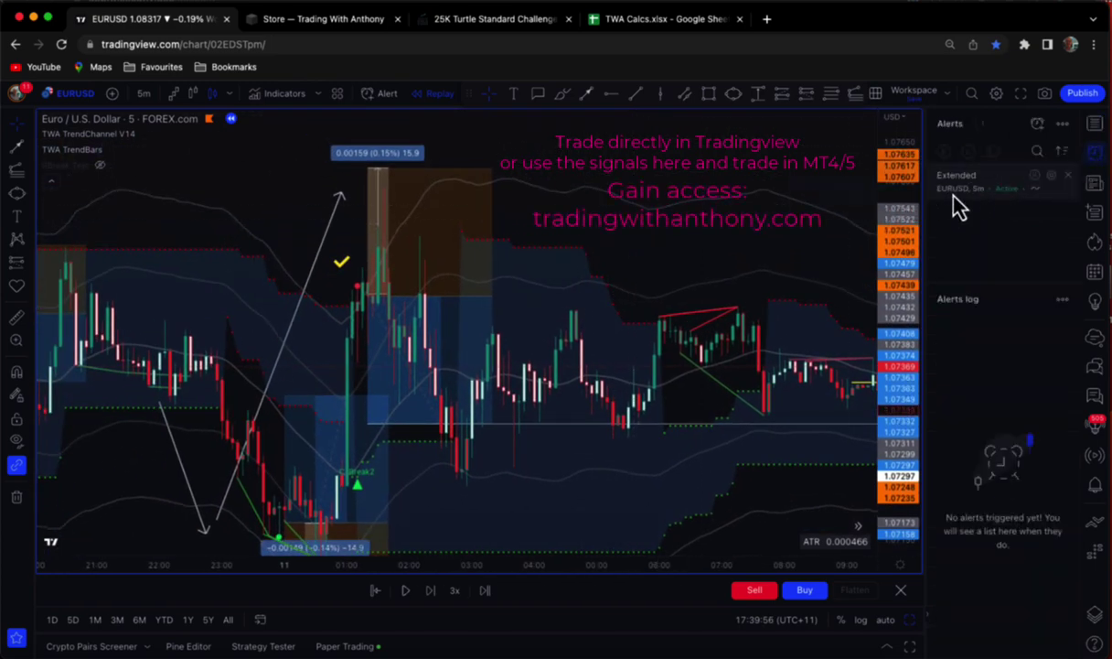
{"action": "mouse_move", "coordinate": [976, 190]}
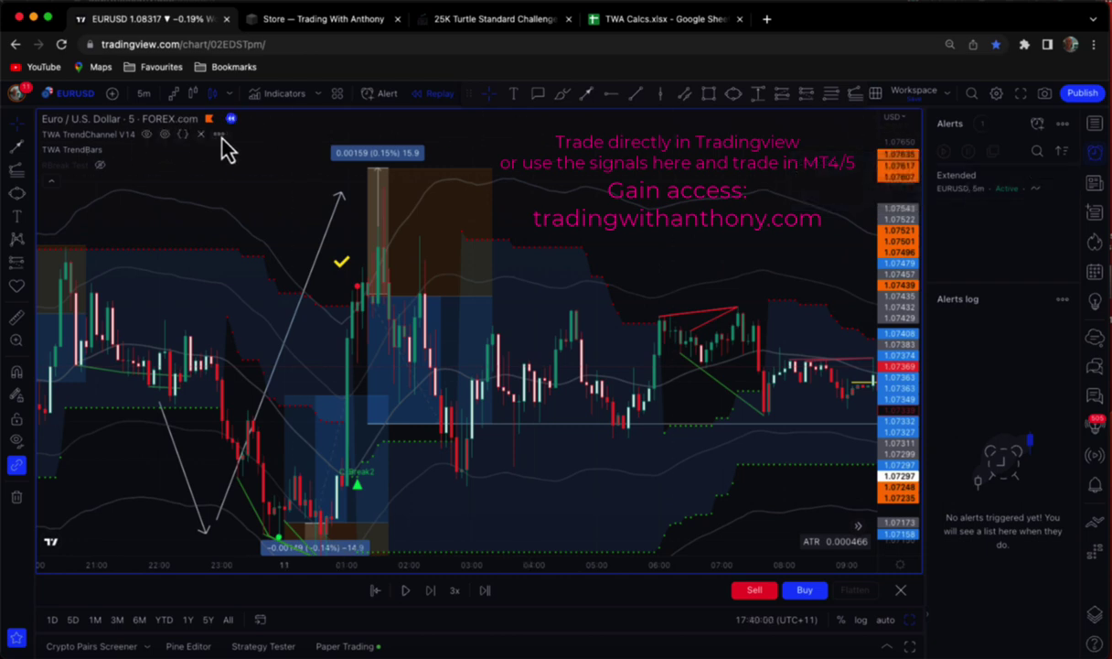
{"action": "left_click", "coordinate": [220, 135]}
{"action": "left_click", "coordinate": [288, 161]}
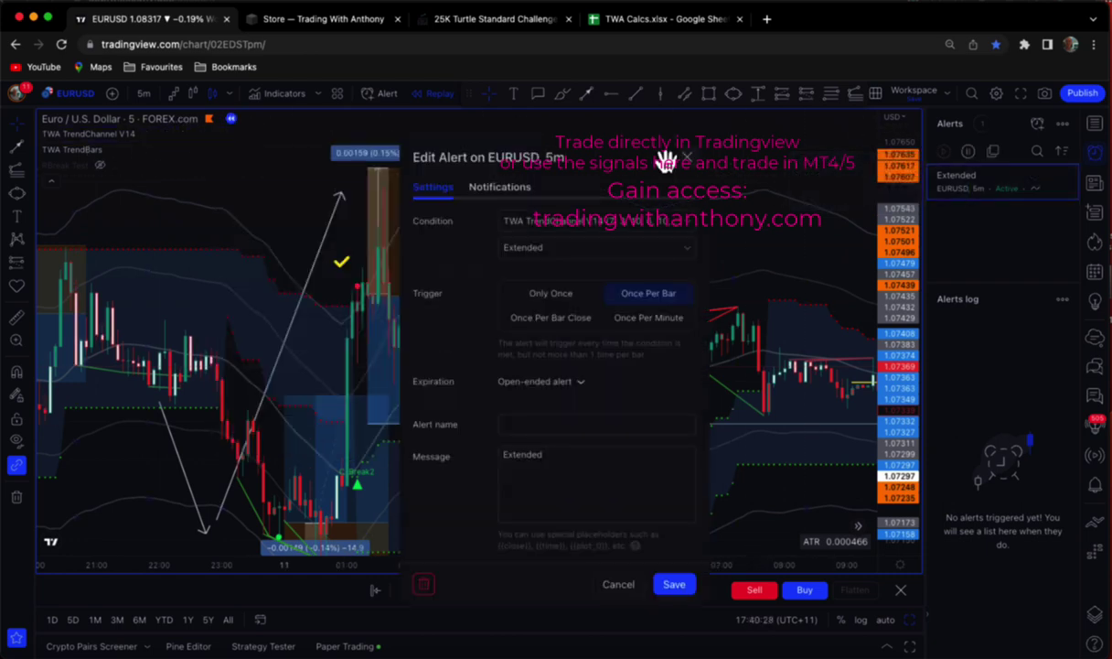
{"action": "left_click_drag", "start_coordinate": [649, 160], "coordinate": [524, 142]}
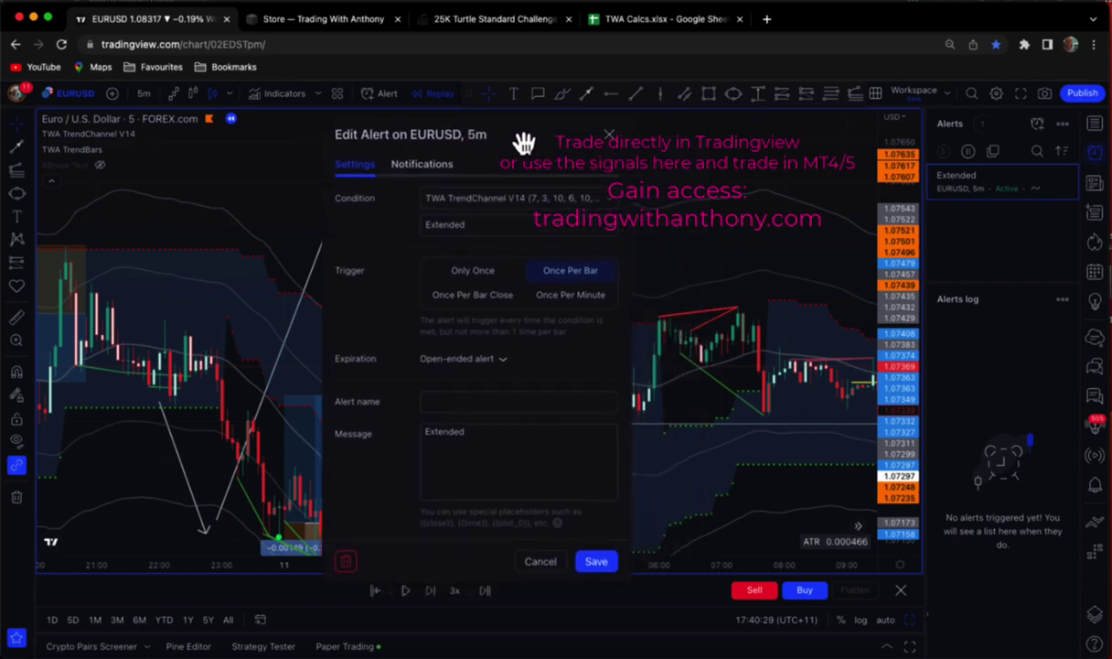
Review the alert's Extended condition and its notification options, then save the alert with the Hand Bell sound playing once.
{"action": "left_click", "coordinate": [460, 231]}
{"action": "left_click", "coordinate": [452, 291]}
{"action": "left_click", "coordinate": [402, 163]}
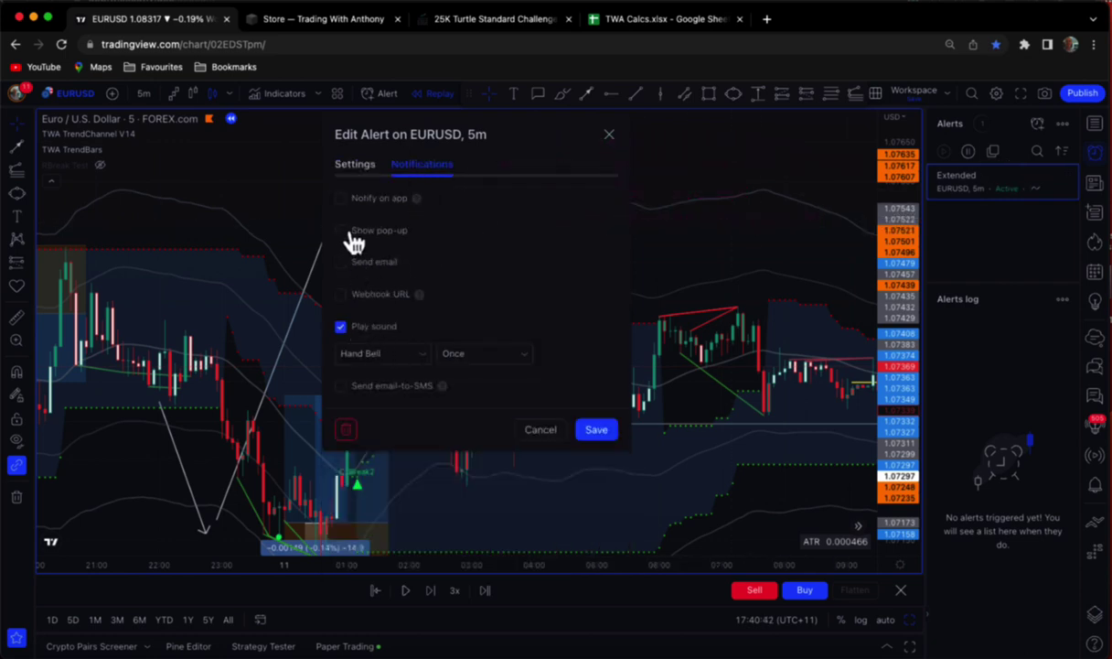
{"action": "left_click", "coordinate": [596, 429]}
{"action": "left_click_drag", "start_coordinate": [670, 236], "coordinate": [629, 214]}
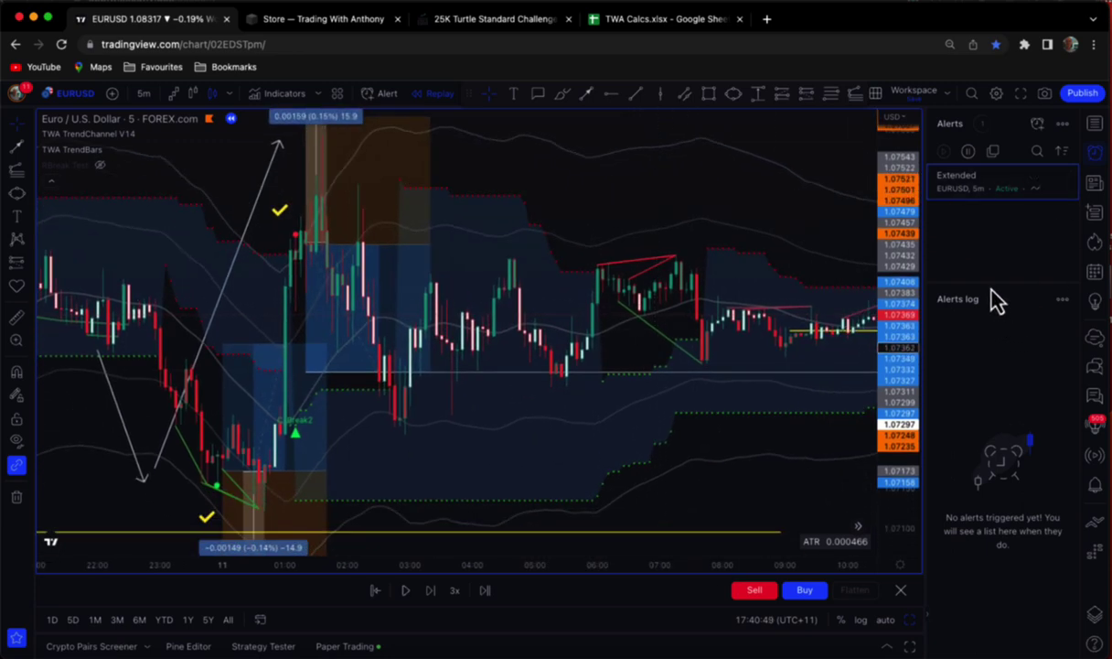
{"action": "left_click_drag", "start_coordinate": [991, 289], "coordinate": [989, 313]}
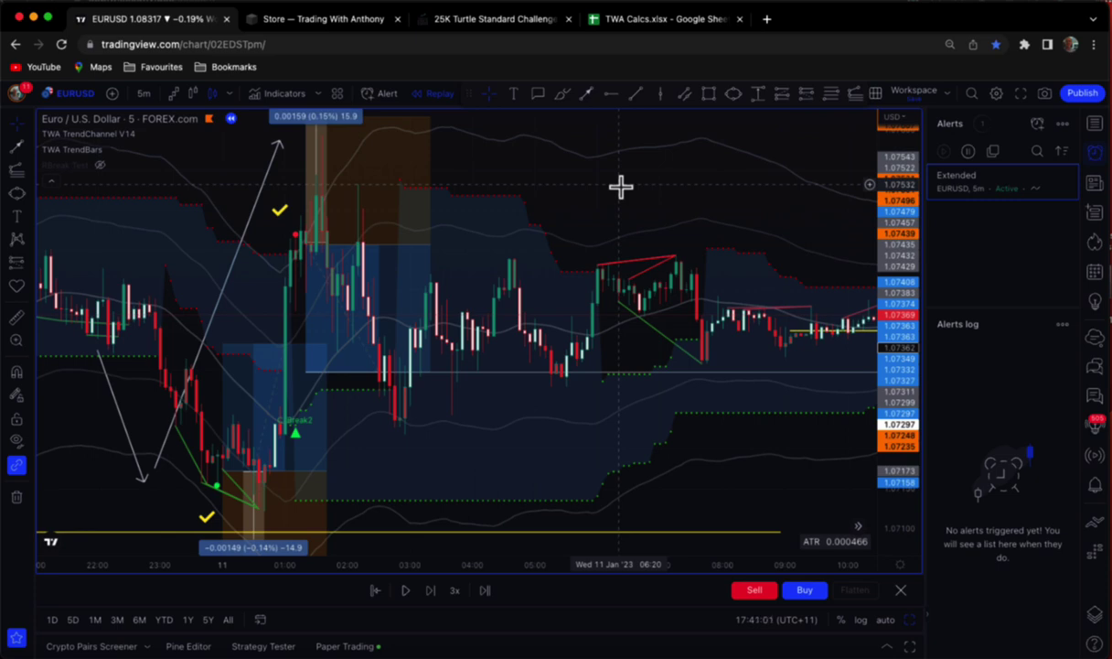
{"action": "left_click_drag", "start_coordinate": [902, 190], "coordinate": [903, 224]}
{"action": "left_click_drag", "start_coordinate": [657, 207], "coordinate": [691, 219]}
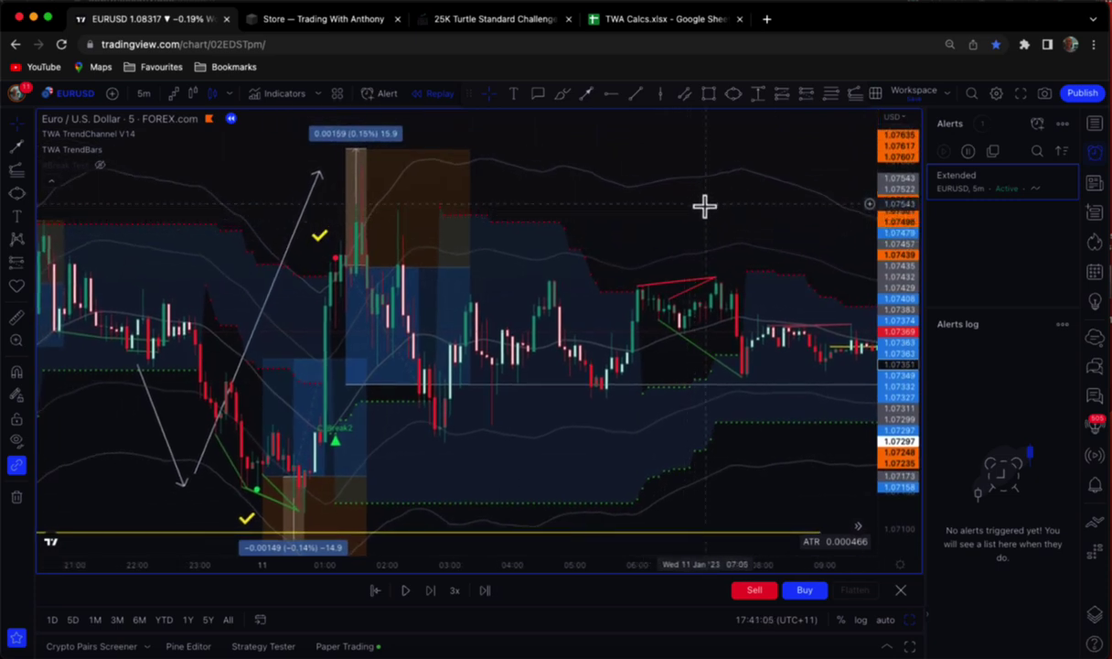
{"action": "left_click_drag", "start_coordinate": [618, 213], "coordinate": [633, 213]}
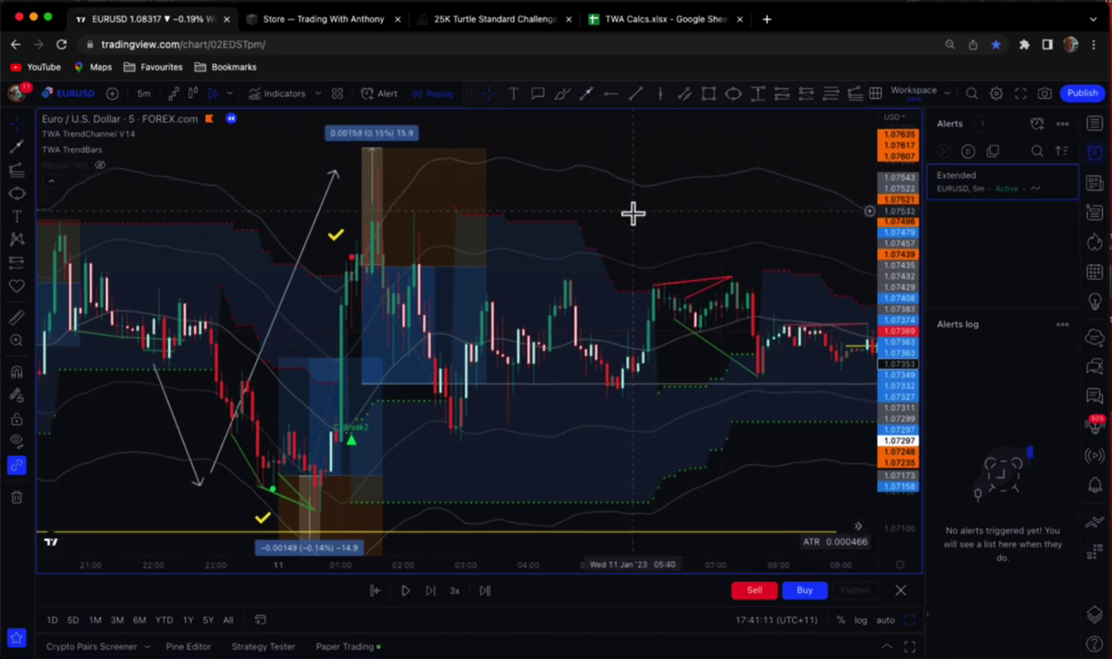
{"action": "left_click_drag", "start_coordinate": [633, 213], "coordinate": [661, 196]}
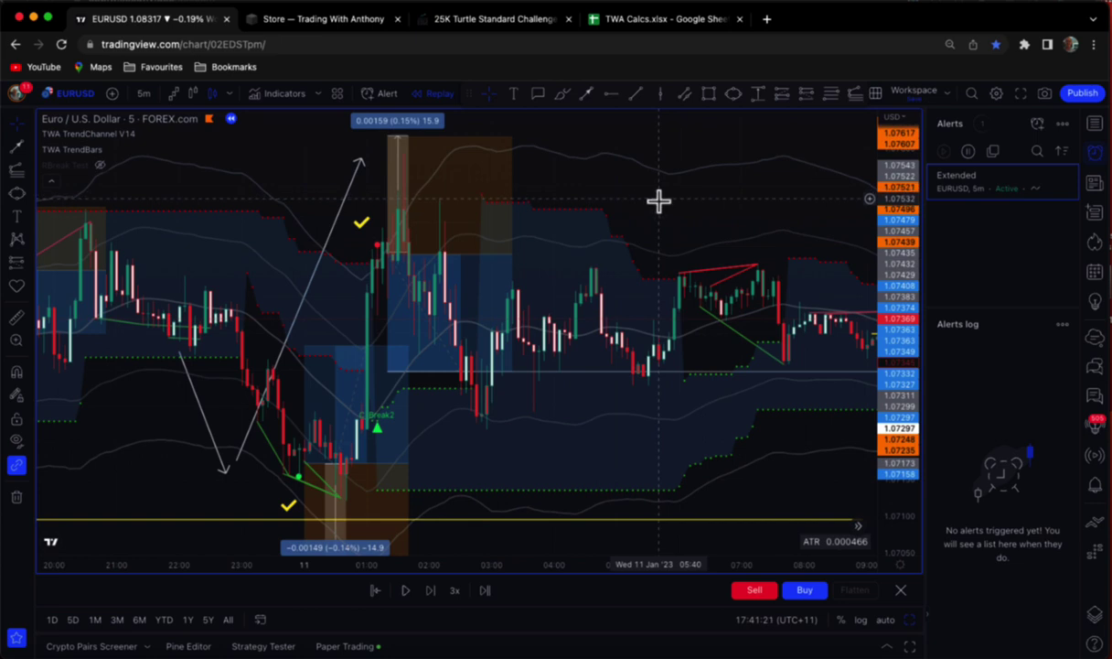